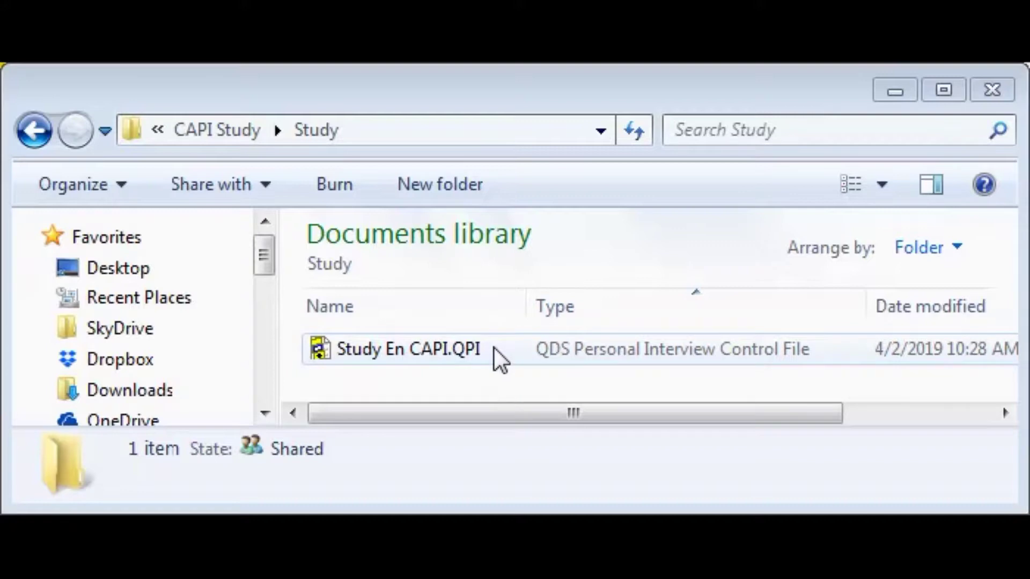
Start a new interview from Study En CAPI.QPI and enter the subject ID.
{"action": "left_click", "coordinate": [494, 348]}
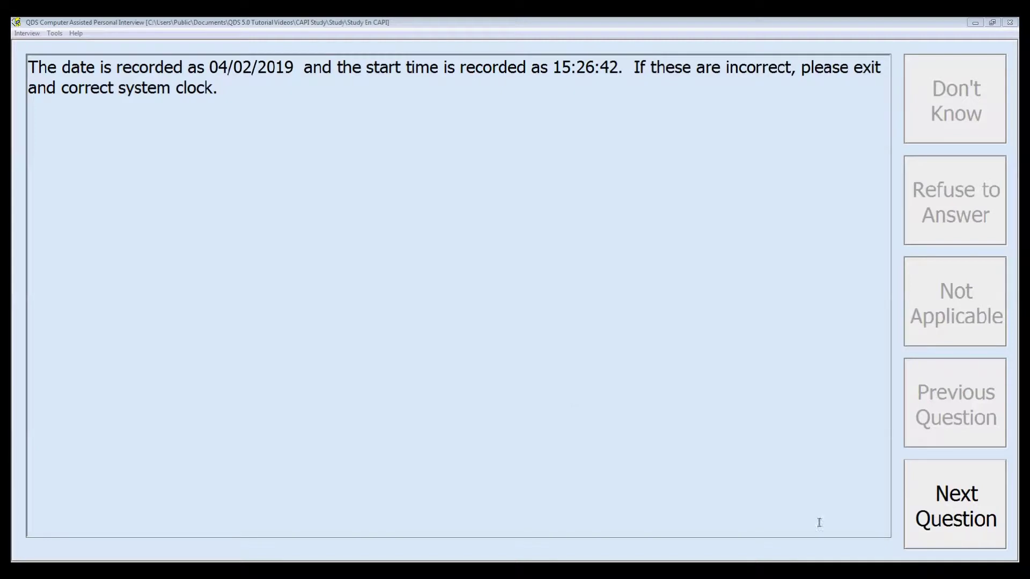
{"action": "left_click", "coordinate": [933, 517]}
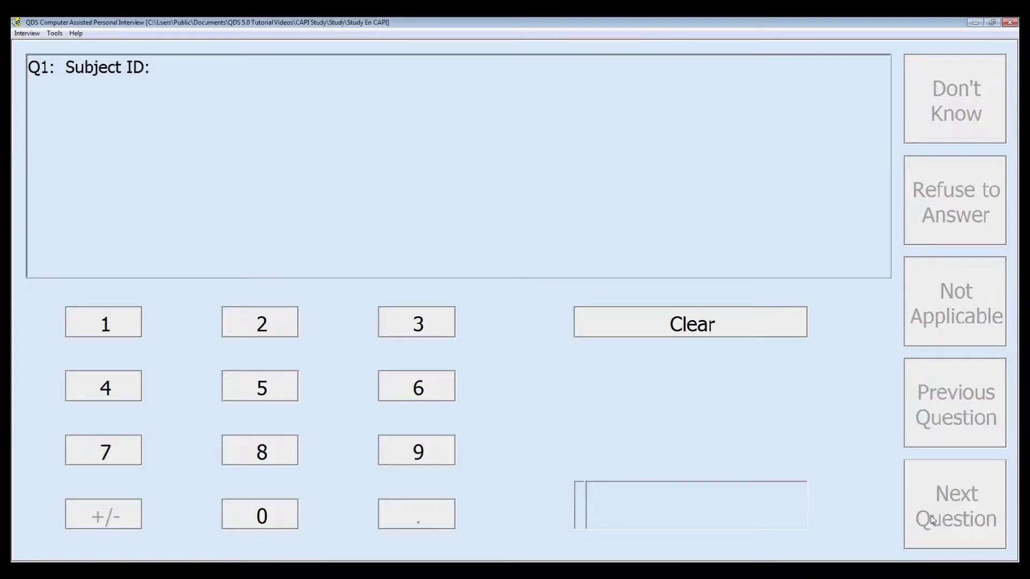
{"action": "left_click", "coordinate": [225, 320]}
{"action": "left_click", "coordinate": [252, 386]}
{"action": "left_click", "coordinate": [260, 452]}
{"action": "left_click", "coordinate": [123, 389]}
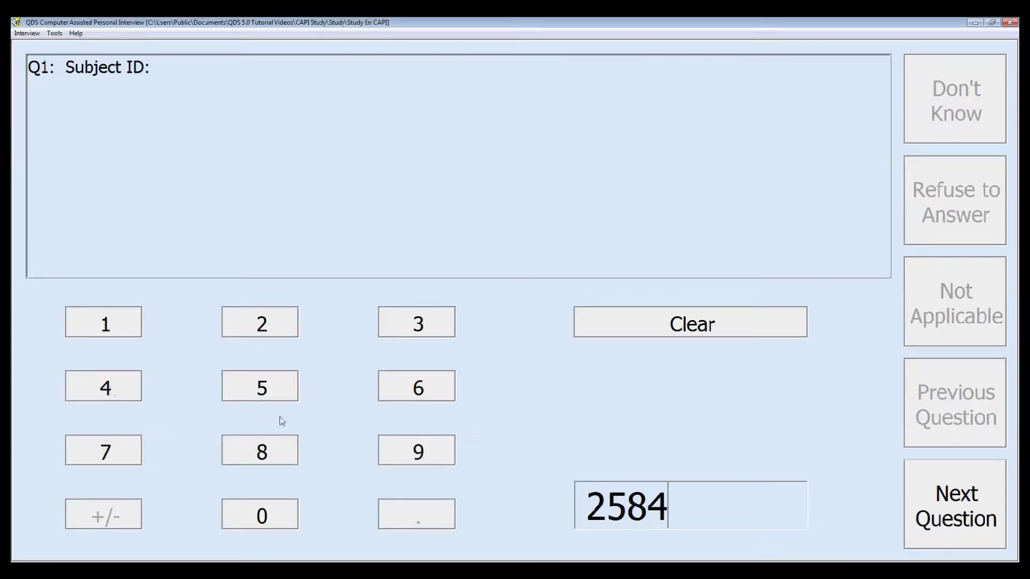
Continue past the subject ID and welcome screens and answer the gender question.
{"action": "left_click", "coordinate": [976, 520]}
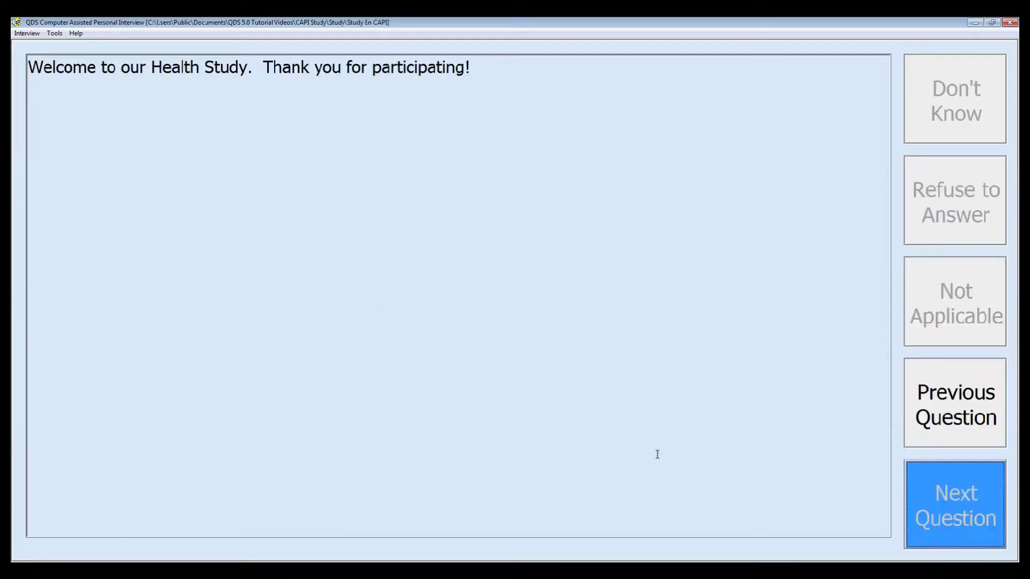
{"action": "left_click", "coordinate": [966, 508]}
{"action": "left_click", "coordinate": [661, 425]}
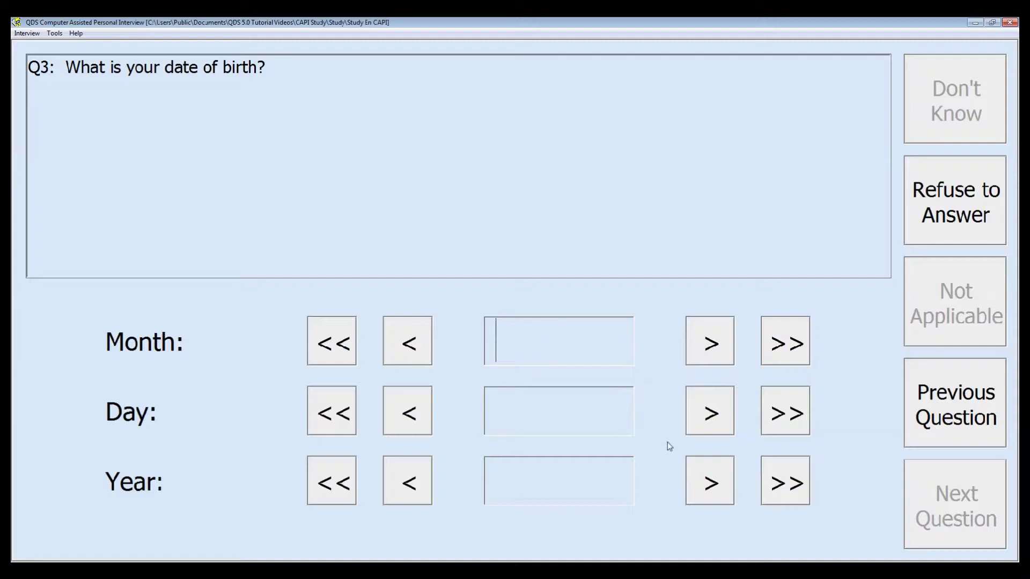
{"action": "left_click", "coordinate": [34, 34]}
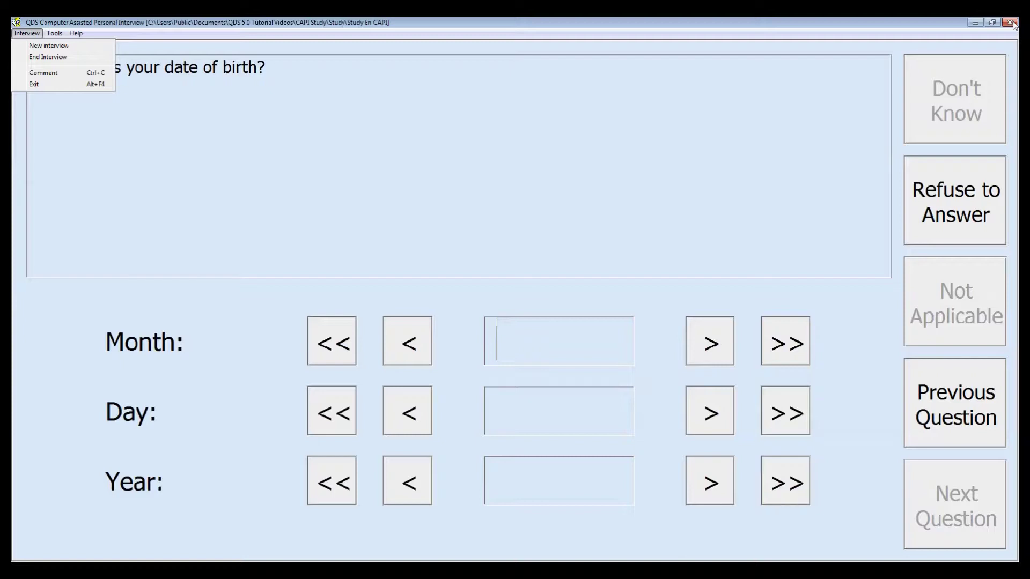
{"action": "left_click", "coordinate": [62, 86]}
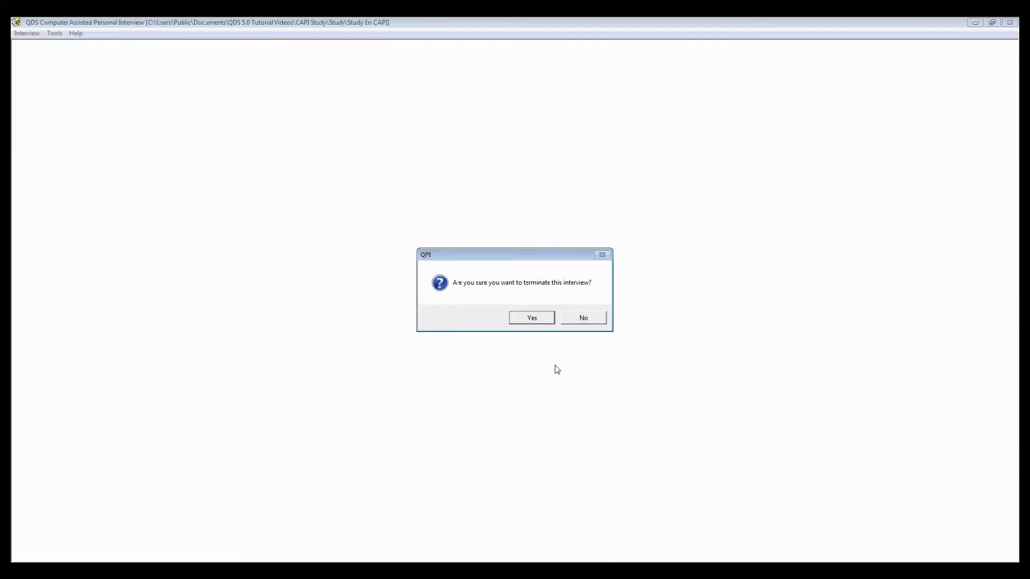
{"action": "left_click", "coordinate": [583, 320]}
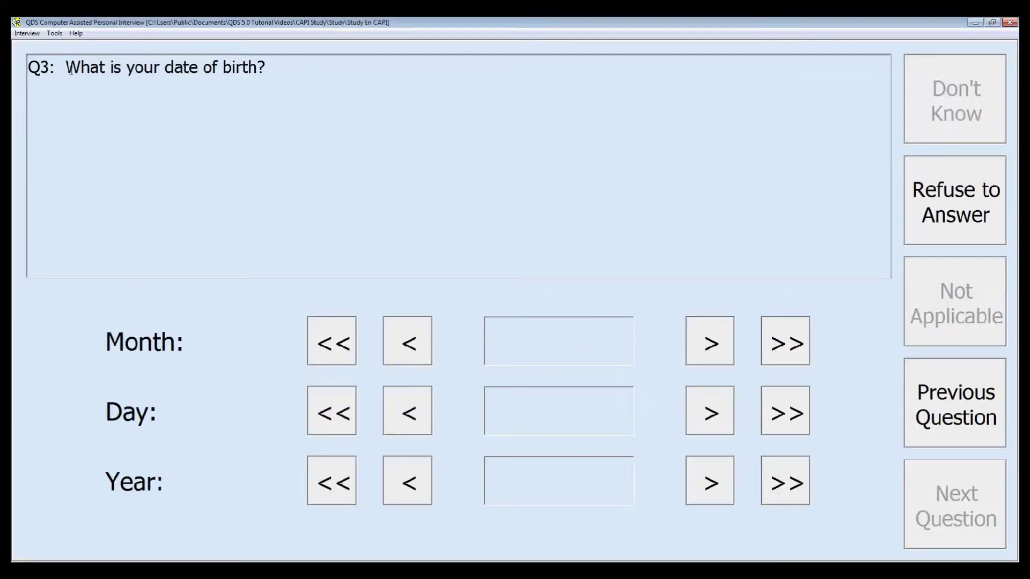
Exit the interview at the date of birth question, leaving it incomplete.
{"action": "left_click", "coordinate": [27, 34]}
{"action": "left_click", "coordinate": [40, 85]}
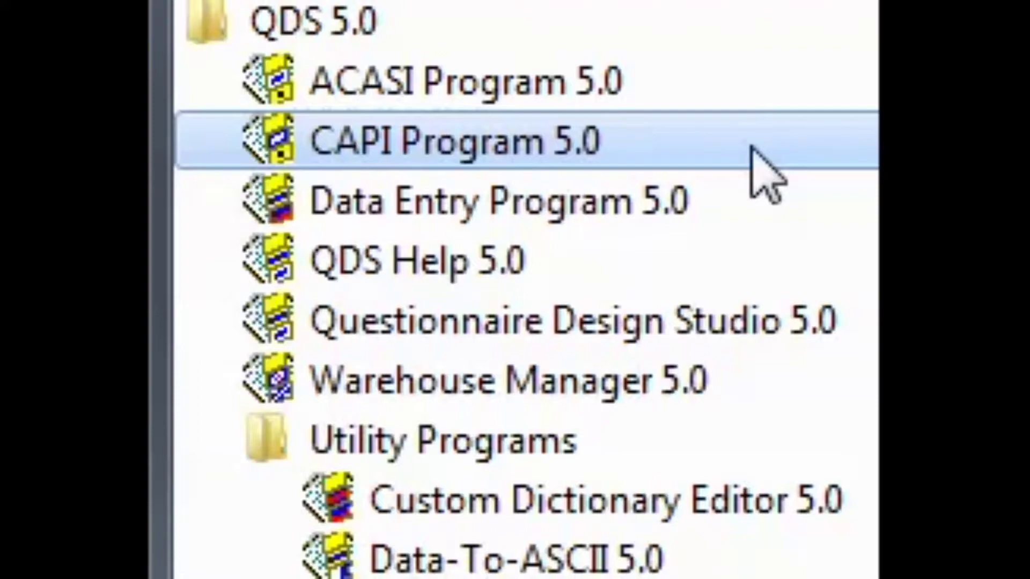
Launch CAPI Program 5.0 and open Study En CAPI.QPI with the option to resume a prior interview.
{"action": "left_click", "coordinate": [750, 146]}
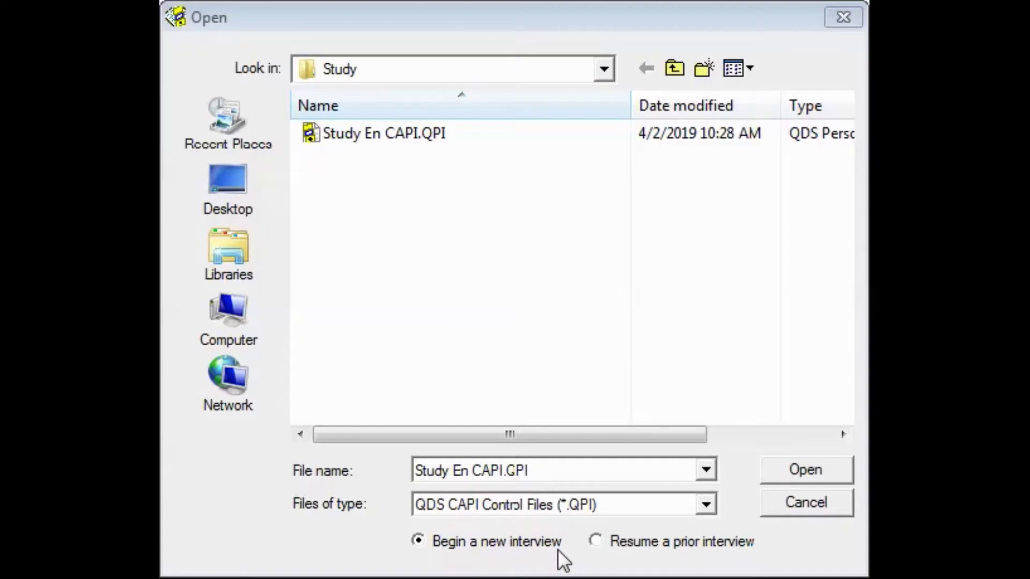
{"action": "left_click", "coordinate": [595, 541]}
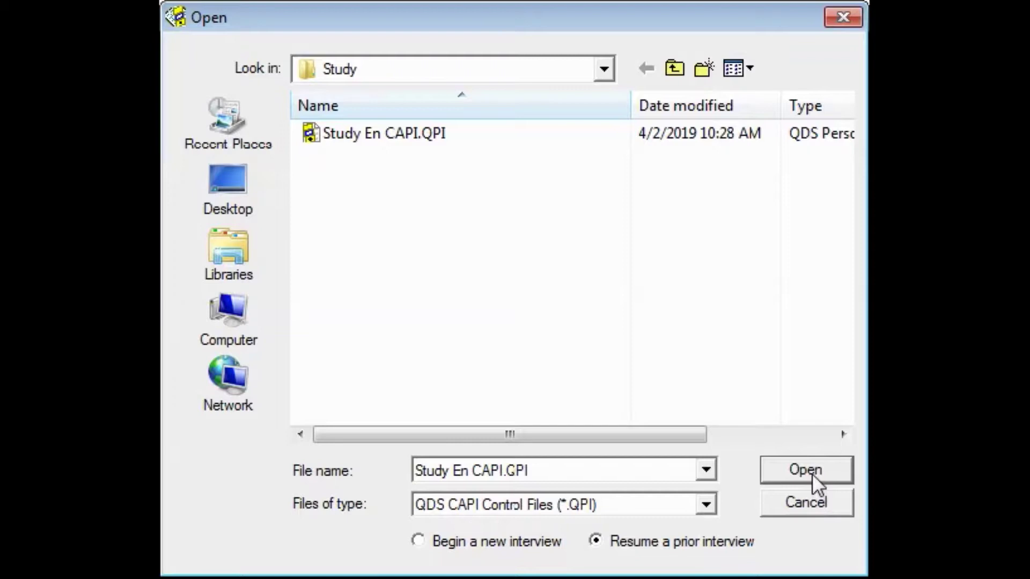
{"action": "left_click", "coordinate": [826, 470]}
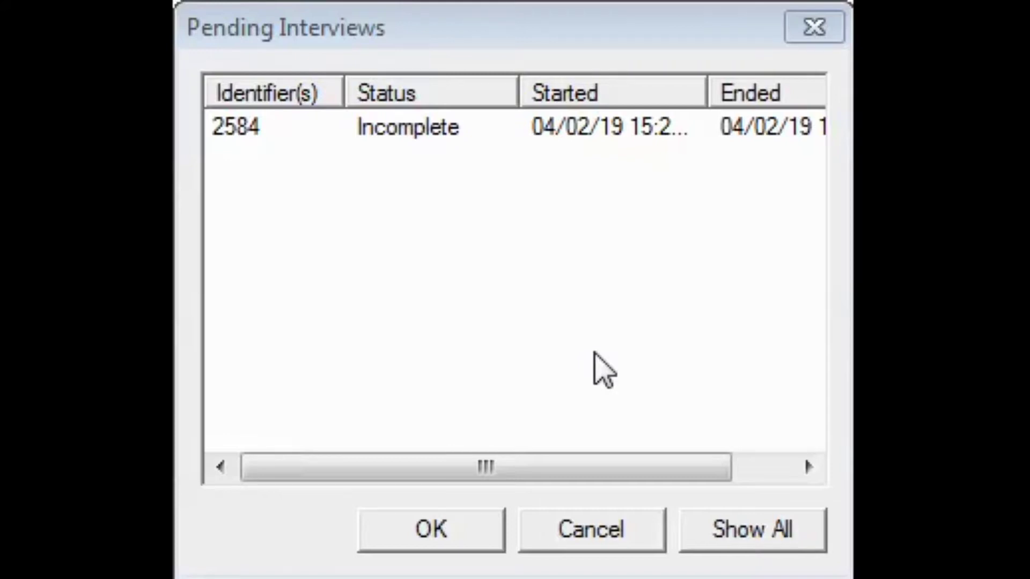
Show all recorded interviews and resume the incomplete one.
{"action": "left_click", "coordinate": [772, 552]}
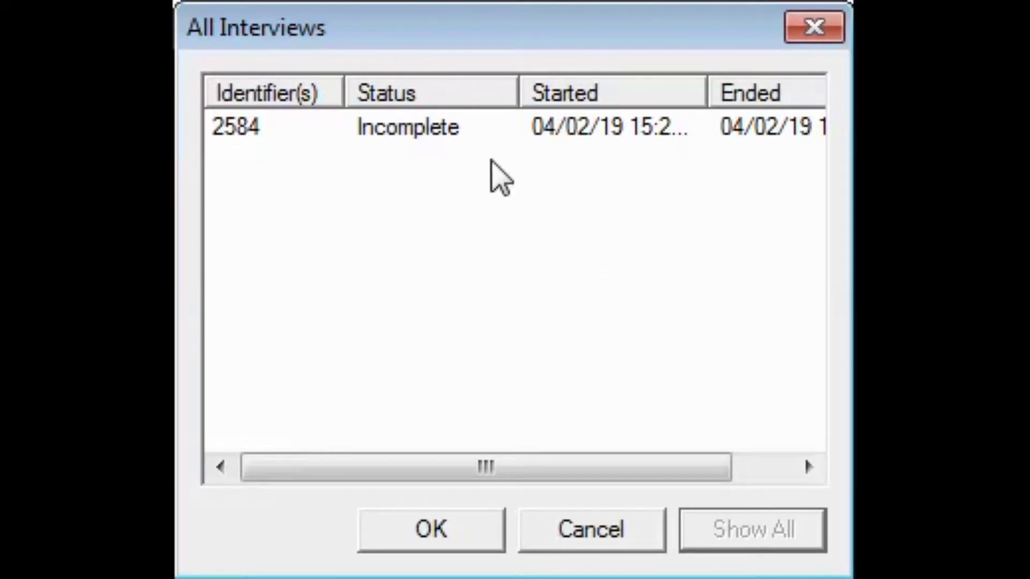
{"action": "left_click", "coordinate": [442, 128]}
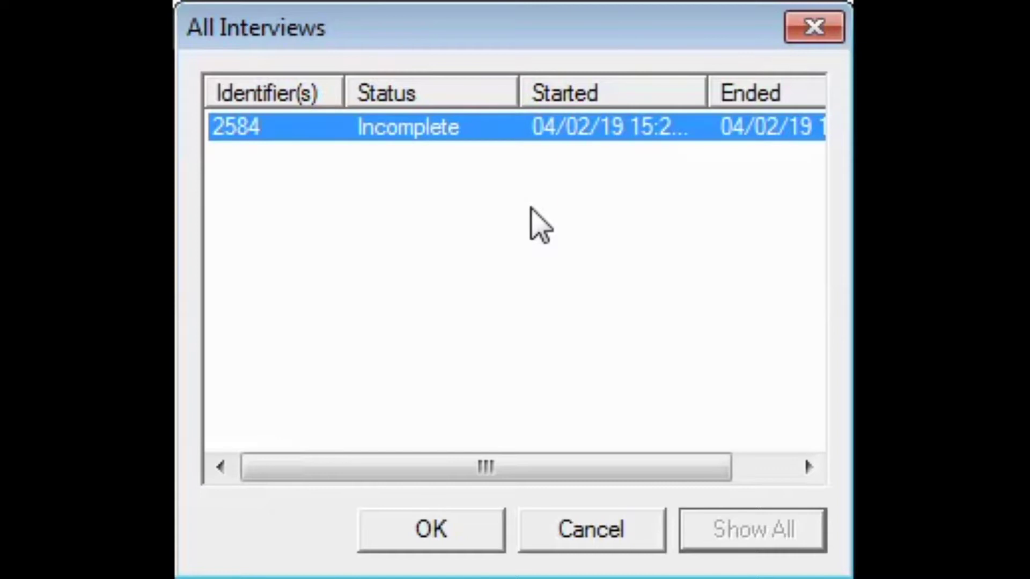
{"action": "left_click", "coordinate": [467, 539]}
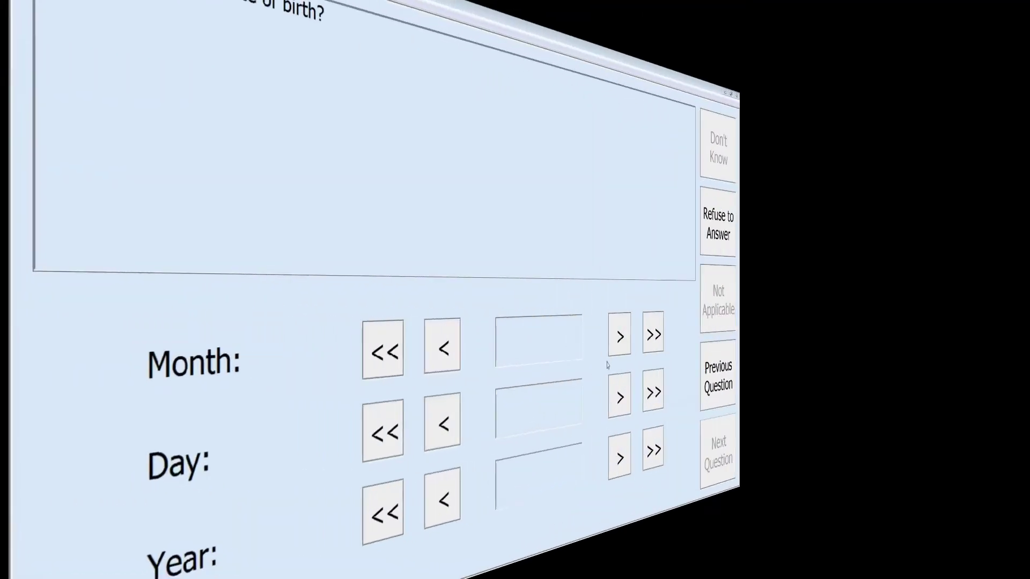
Set the month, day and year for the date of birth question.
{"action": "left_click", "coordinate": [705, 351]}
{"action": "left_click", "coordinate": [704, 351]}
{"action": "left_click", "coordinate": [705, 351]}
{"action": "left_click", "coordinate": [719, 406]}
{"action": "left_click", "coordinate": [718, 406]}
{"action": "left_click", "coordinate": [718, 407]}
{"action": "left_click", "coordinate": [773, 473]}
{"action": "left_click", "coordinate": [774, 473]}
{"action": "left_click", "coordinate": [774, 473]}
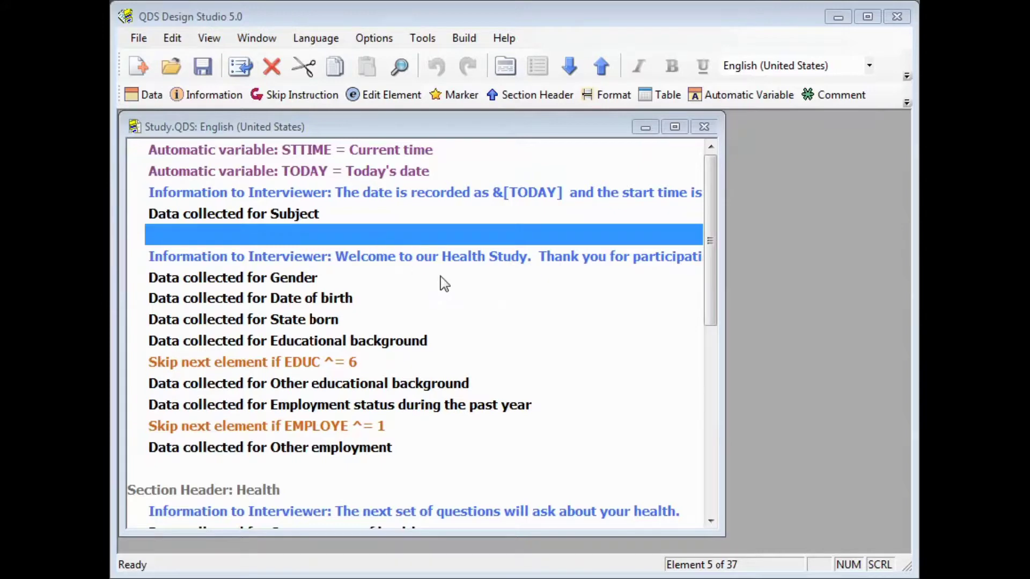
In QDS Design Studio, enable generating a unique data file for each interview in the CAPI Operations build options.
{"action": "left_click", "coordinate": [376, 39]}
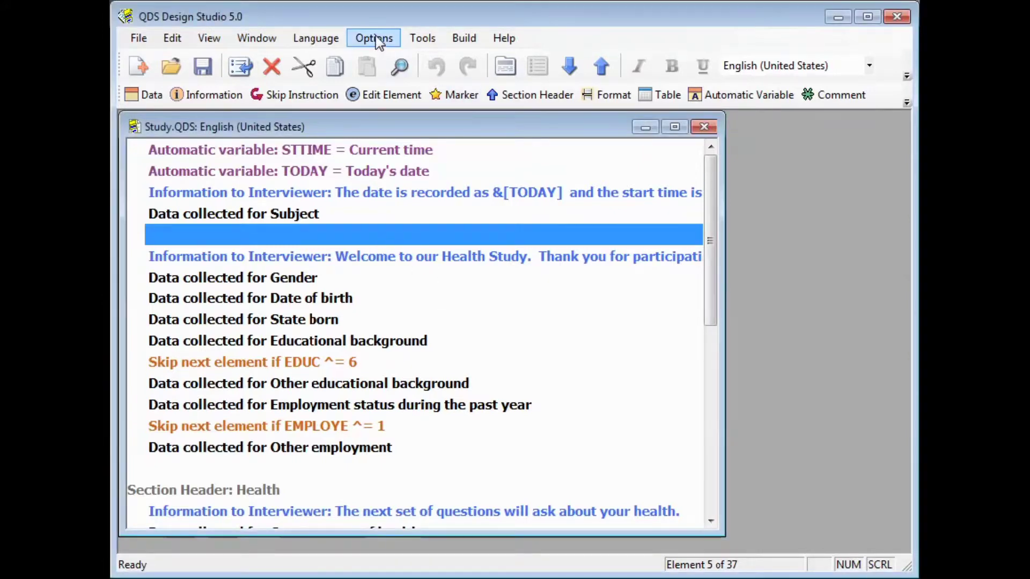
{"action": "left_click", "coordinate": [374, 39]}
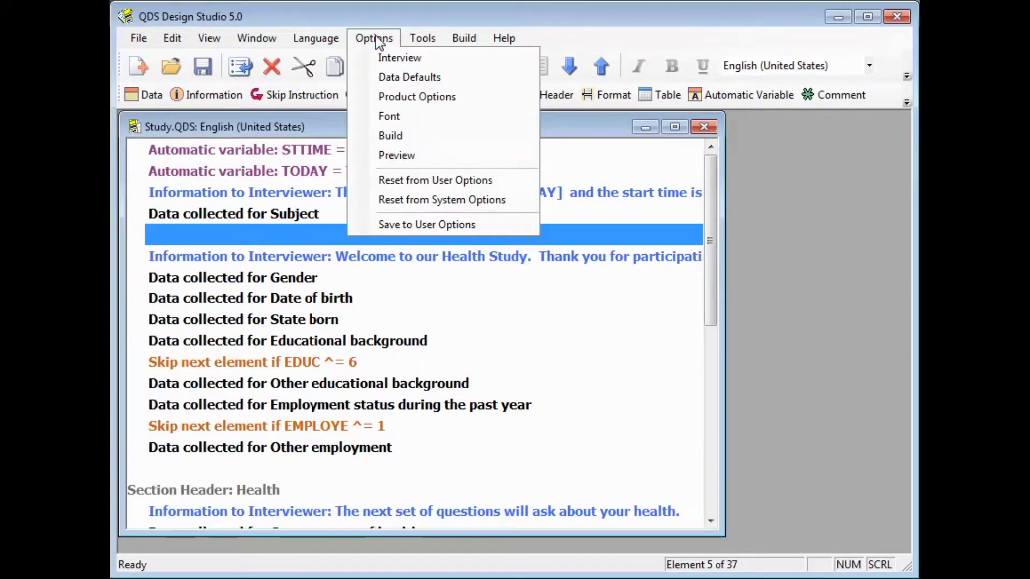
{"action": "left_click", "coordinate": [400, 137]}
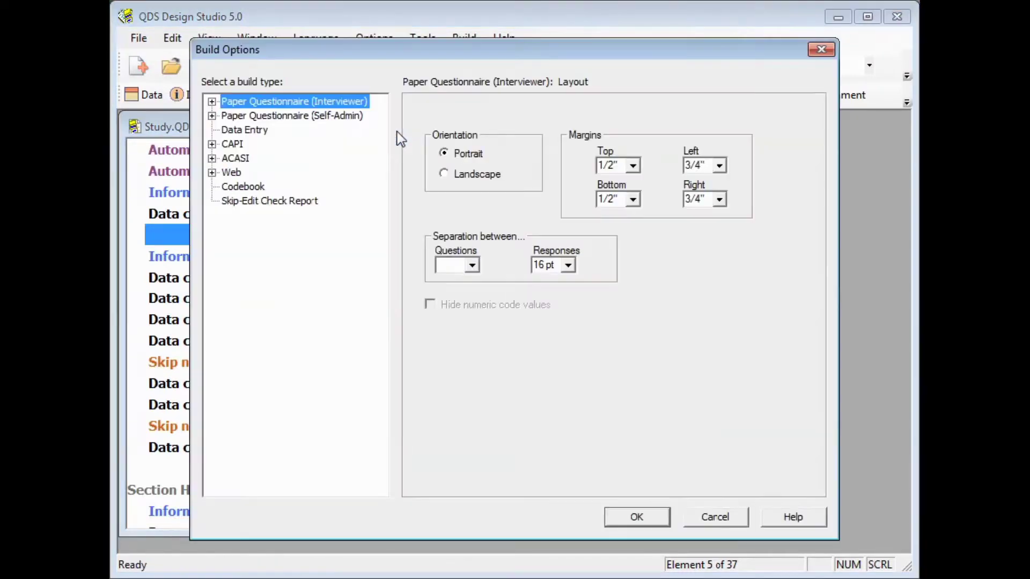
{"action": "left_click", "coordinate": [213, 144]}
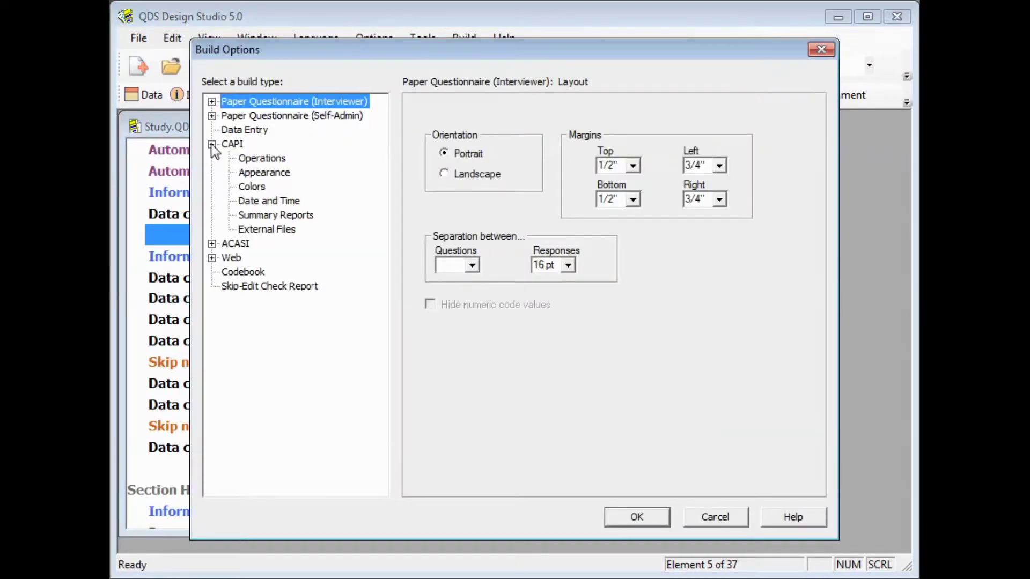
{"action": "left_click", "coordinate": [270, 164]}
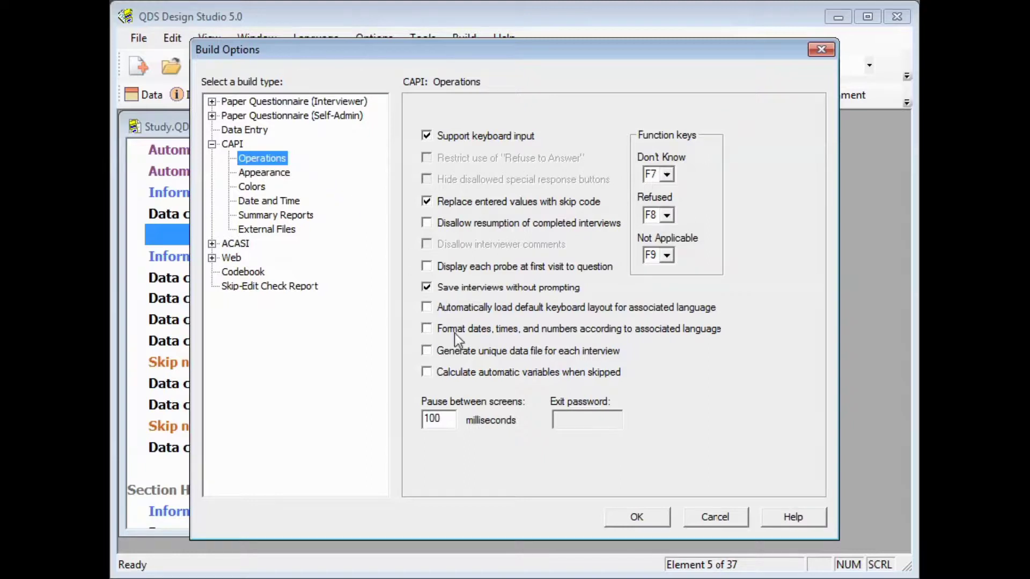
{"action": "left_click", "coordinate": [431, 364]}
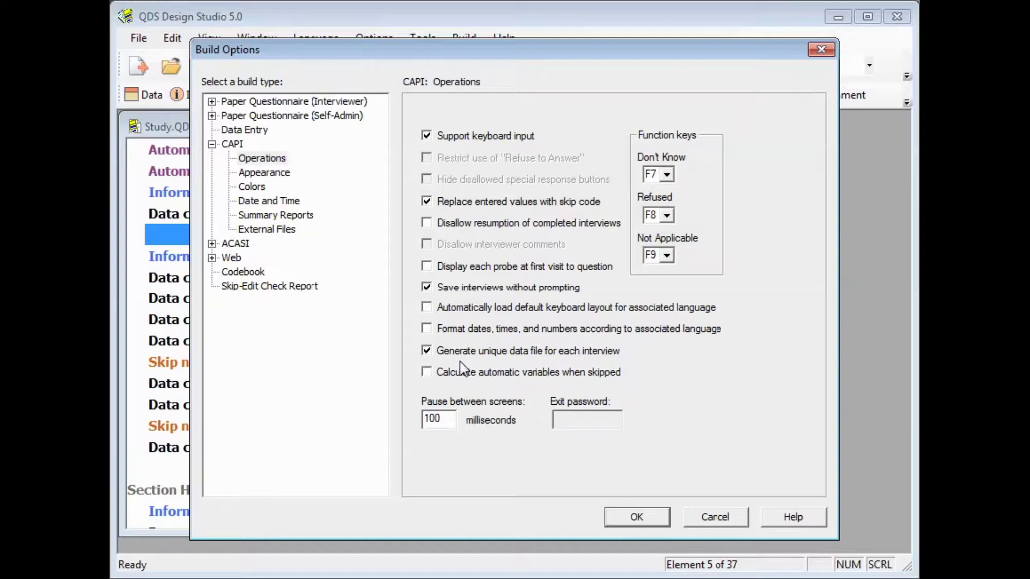
{"action": "left_click", "coordinate": [635, 518]}
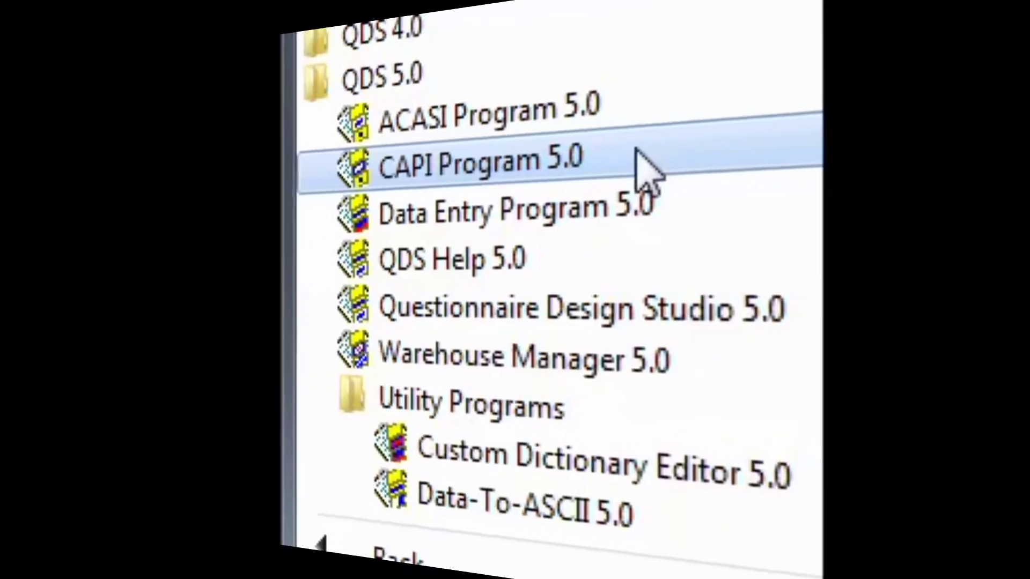
Launch CAPI Program 5.0 and choose the Study En CAPI .QAD interview data file for resuming a prior interview.
{"action": "left_click", "coordinate": [652, 171]}
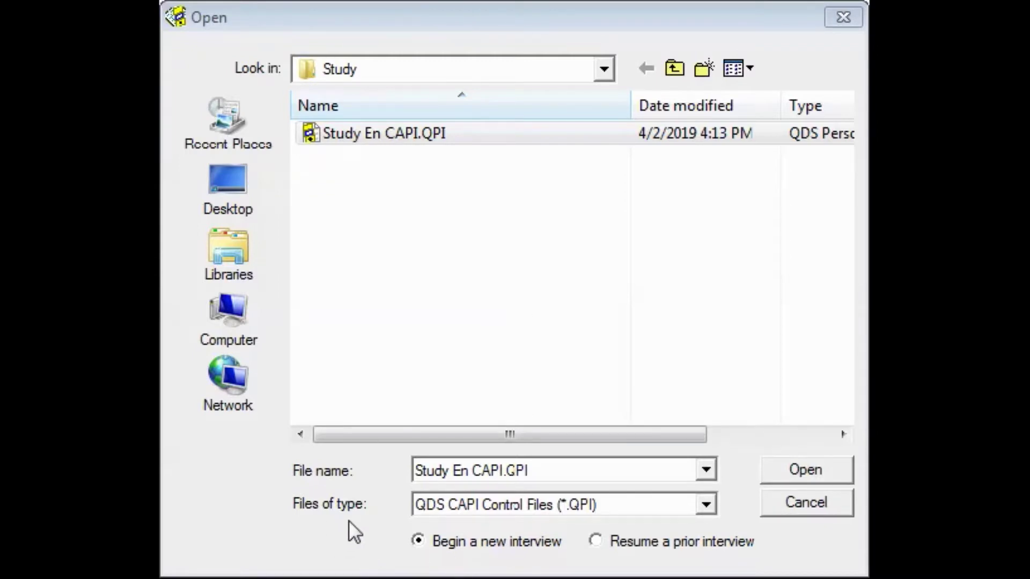
{"action": "left_click", "coordinate": [705, 507]}
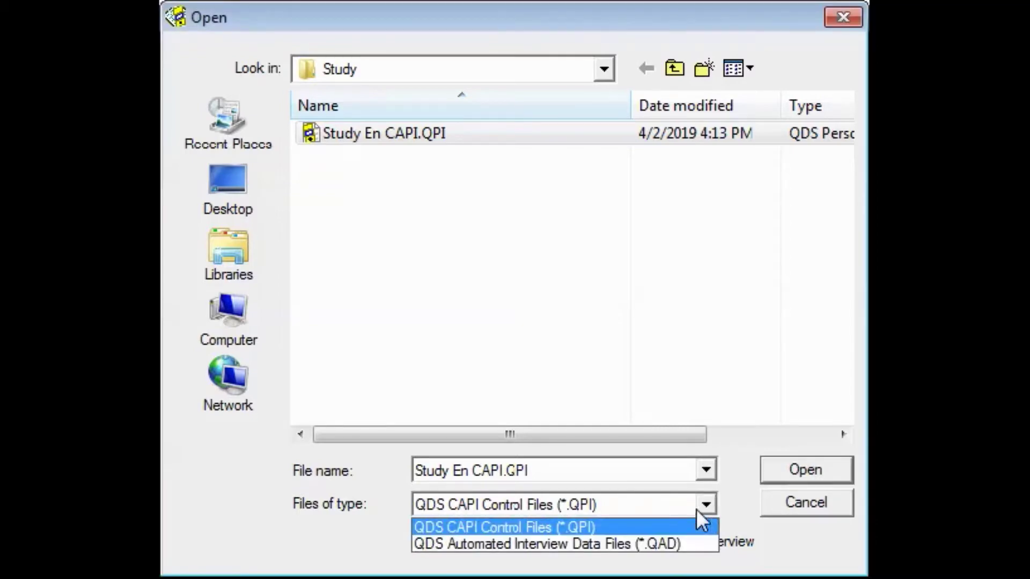
{"action": "left_click", "coordinate": [672, 546]}
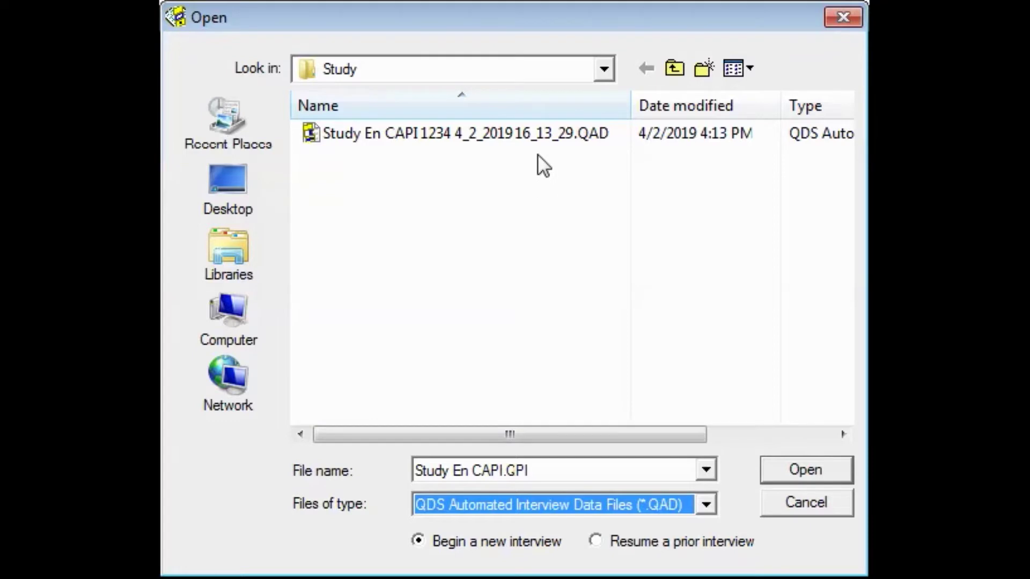
{"action": "left_click", "coordinate": [542, 136]}
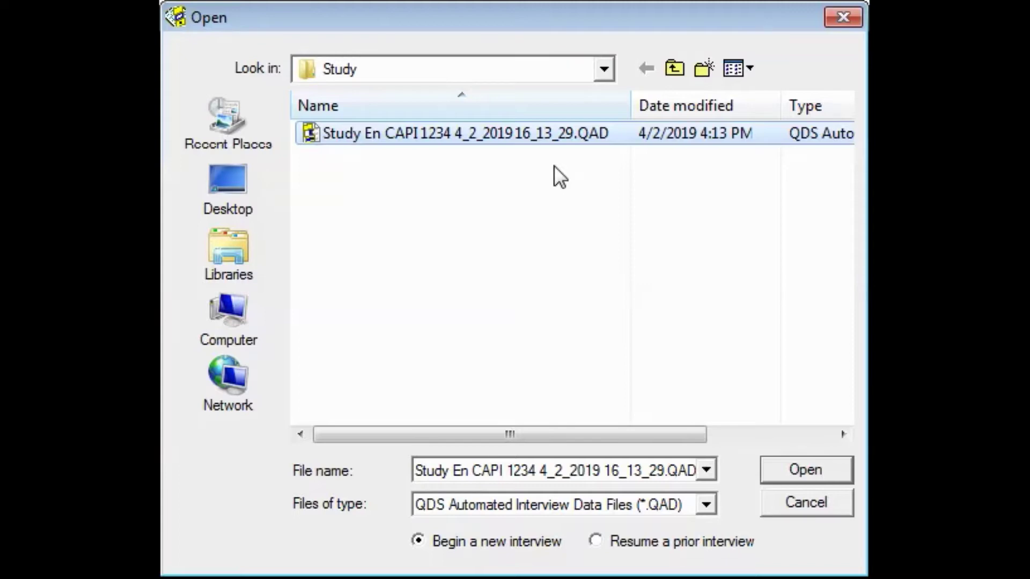
{"action": "left_click", "coordinate": [595, 542]}
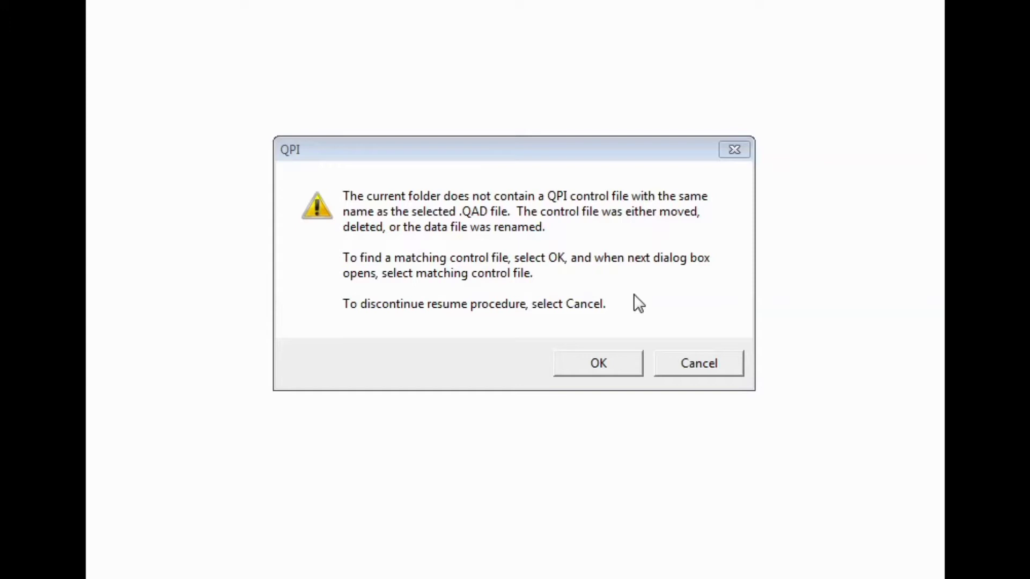
Select Study En CAPI.QPI as the matching control file and resume the incomplete interview.
{"action": "left_click", "coordinate": [606, 366]}
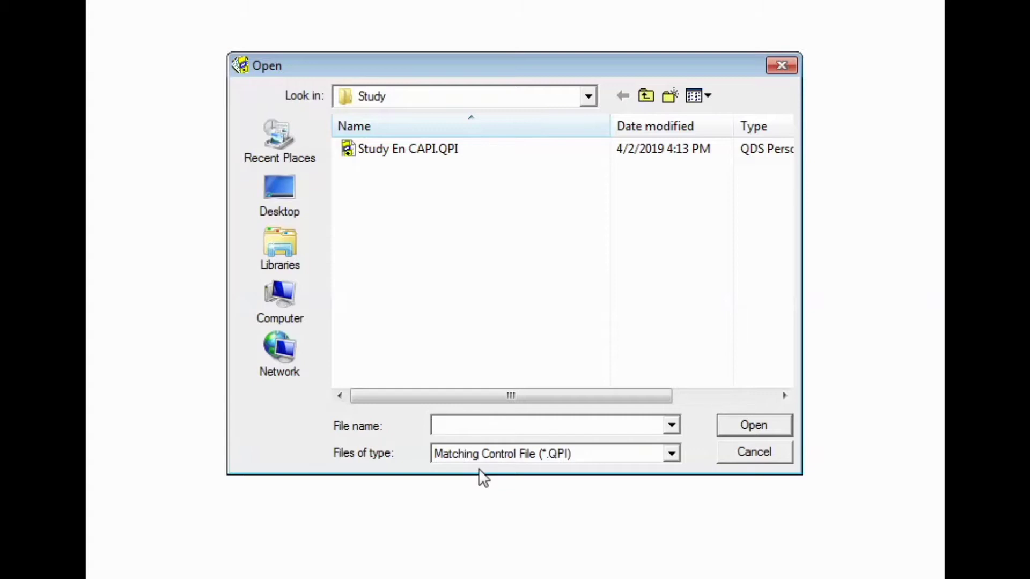
{"action": "left_click", "coordinate": [460, 151]}
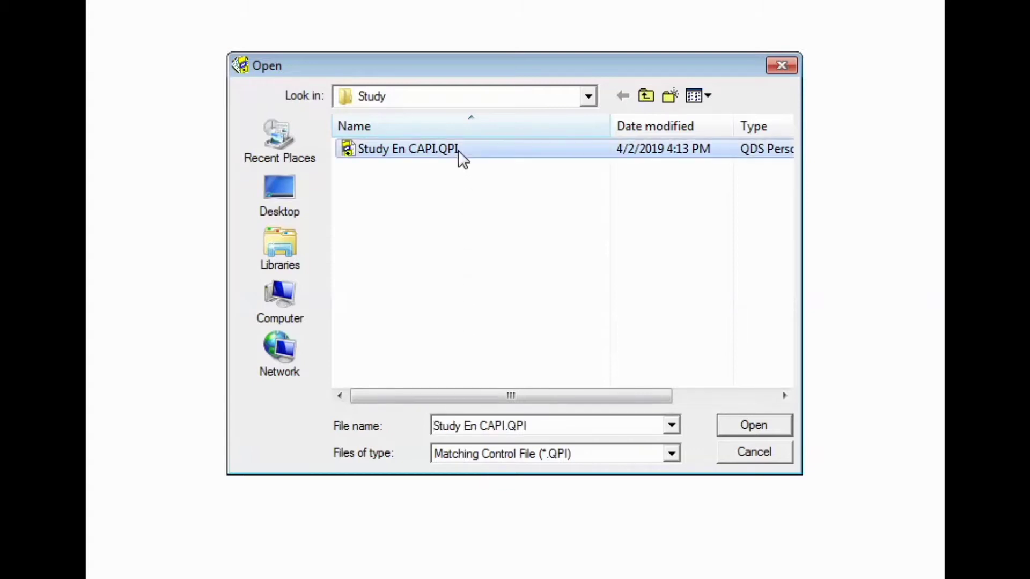
{"action": "left_click", "coordinate": [772, 425]}
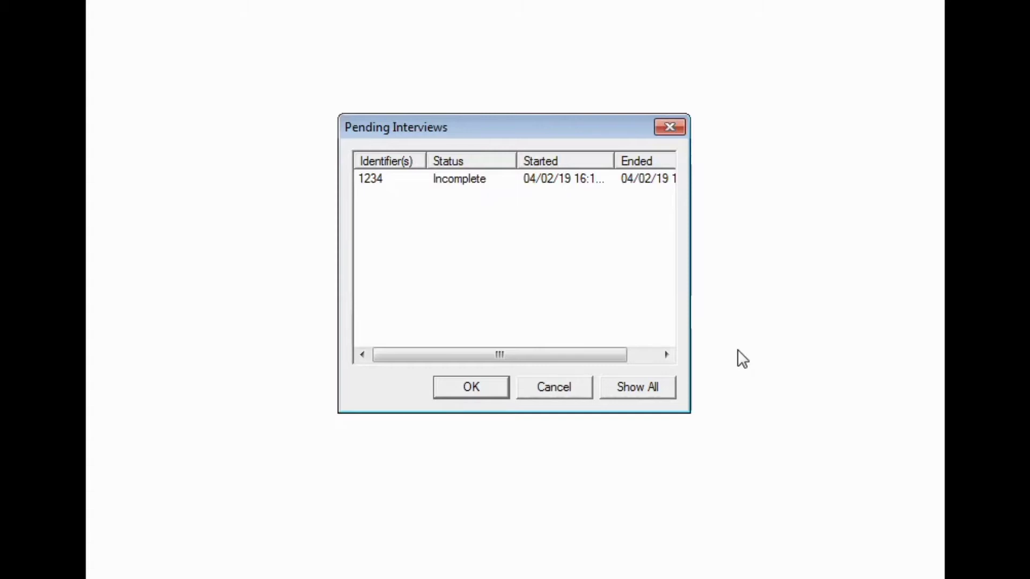
{"action": "left_click", "coordinate": [468, 182]}
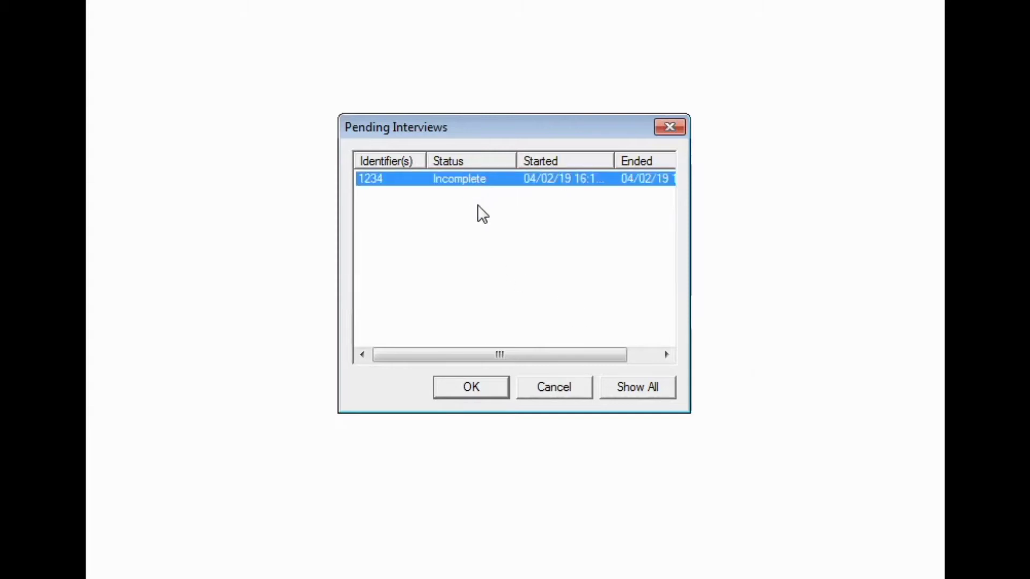
{"action": "left_click", "coordinate": [489, 396]}
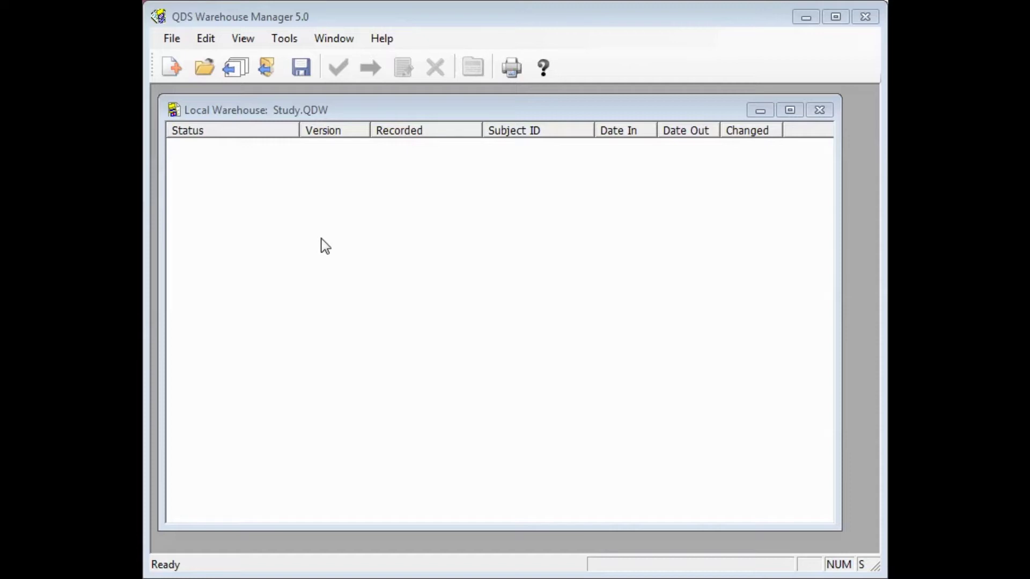
Open the source data file Study En CAPI 1234 4_2_2019 17_10_00.QAD and position its window clear of the warehouse's first rows.
{"action": "left_click", "coordinate": [178, 37]}
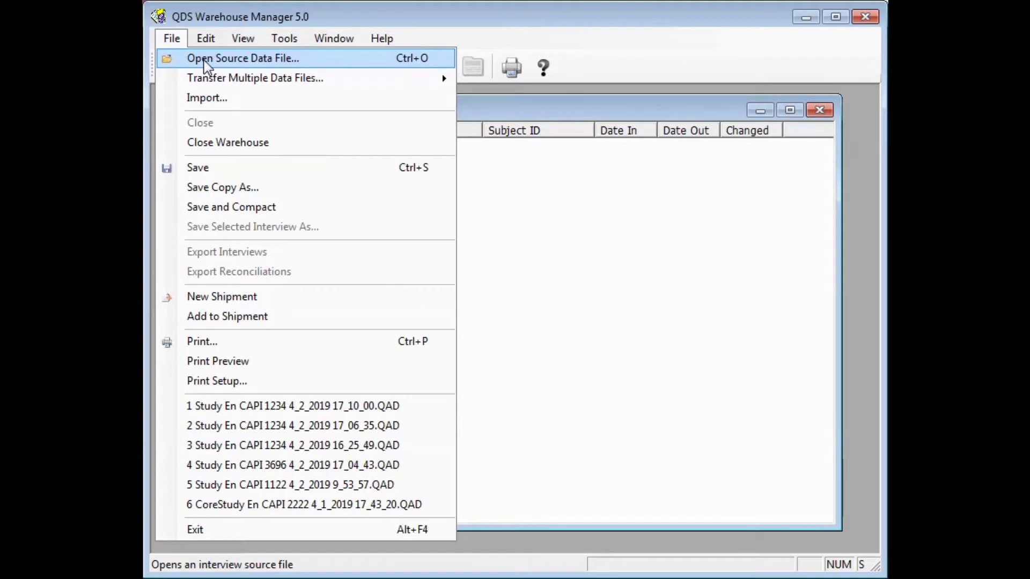
{"action": "left_click", "coordinate": [206, 60]}
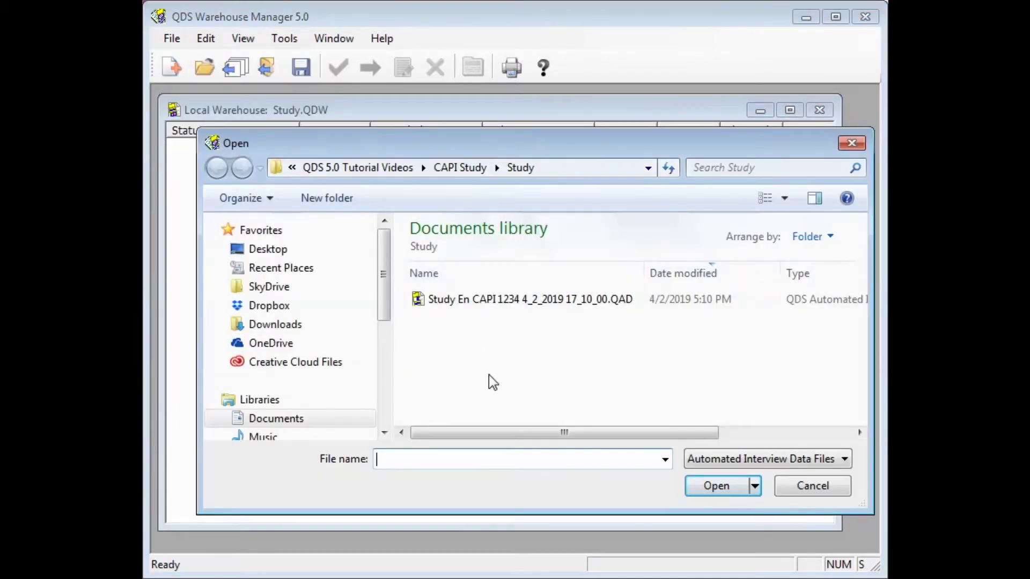
{"action": "left_click", "coordinate": [524, 300]}
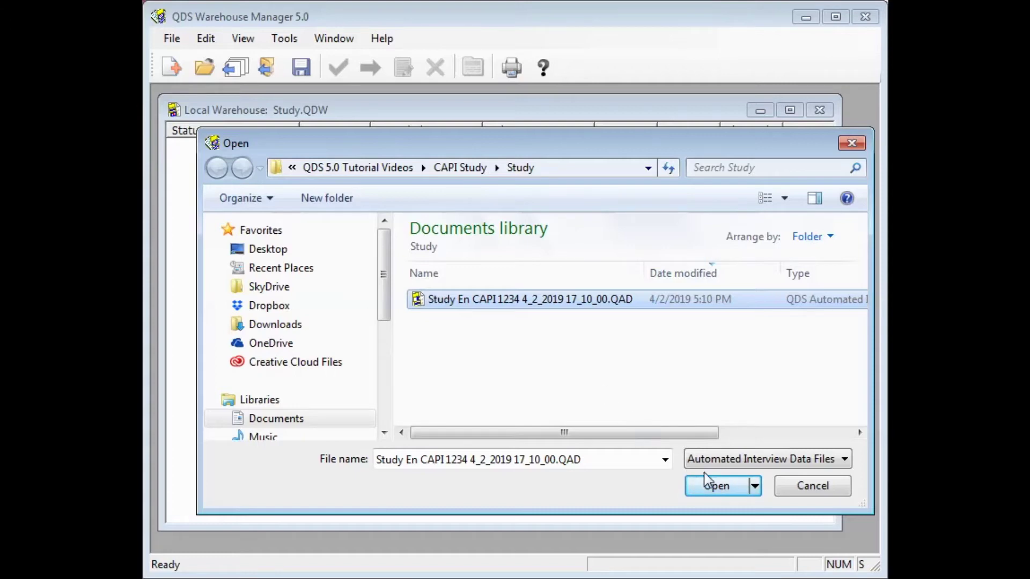
{"action": "left_click", "coordinate": [718, 487]}
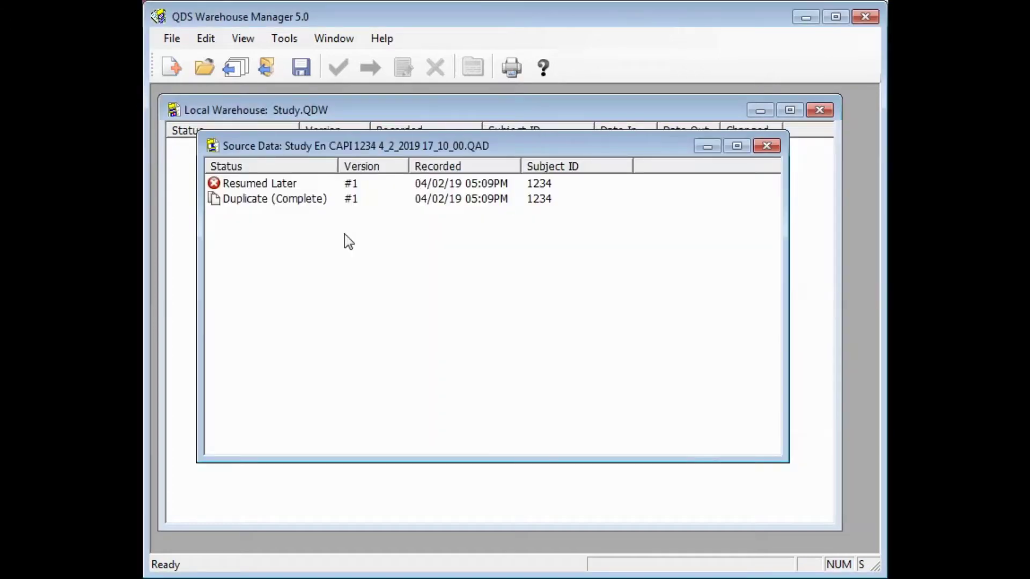
{"action": "left_click_drag", "start_coordinate": [353, 145], "coordinate": [354, 202]}
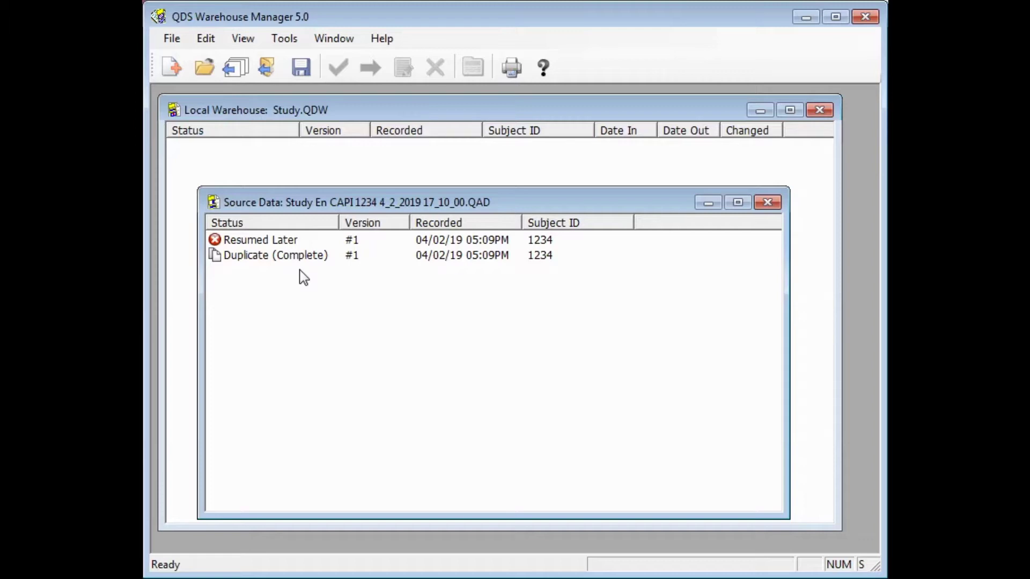
Review the variable values recorded for the Resumed Later interview, including gender and date of birth, and close its details.
{"action": "left_click", "coordinate": [308, 240]}
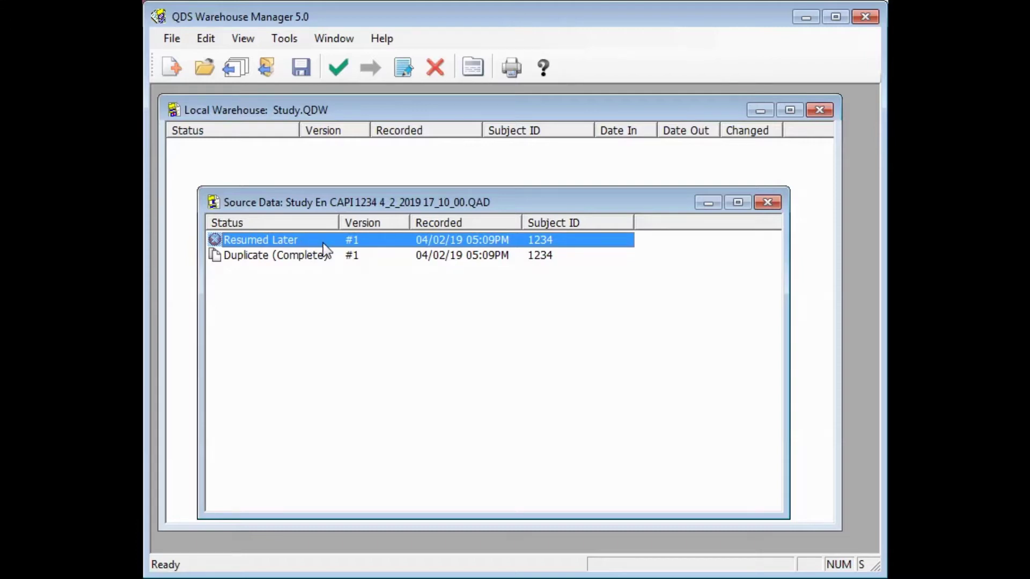
{"action": "double_click", "coordinate": [324, 244]}
{"action": "left_click", "coordinate": [310, 69]}
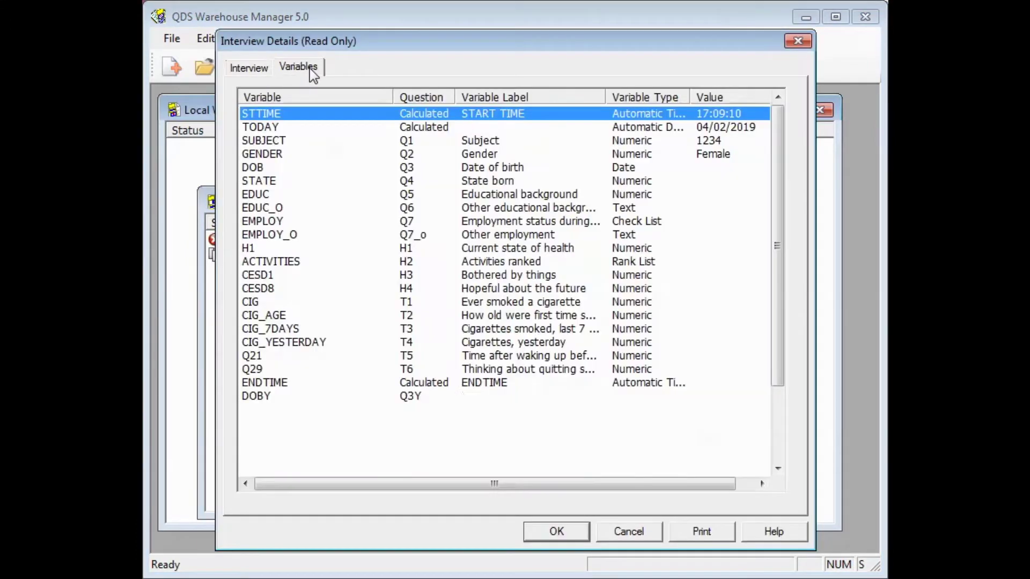
{"action": "left_click", "coordinate": [729, 155]}
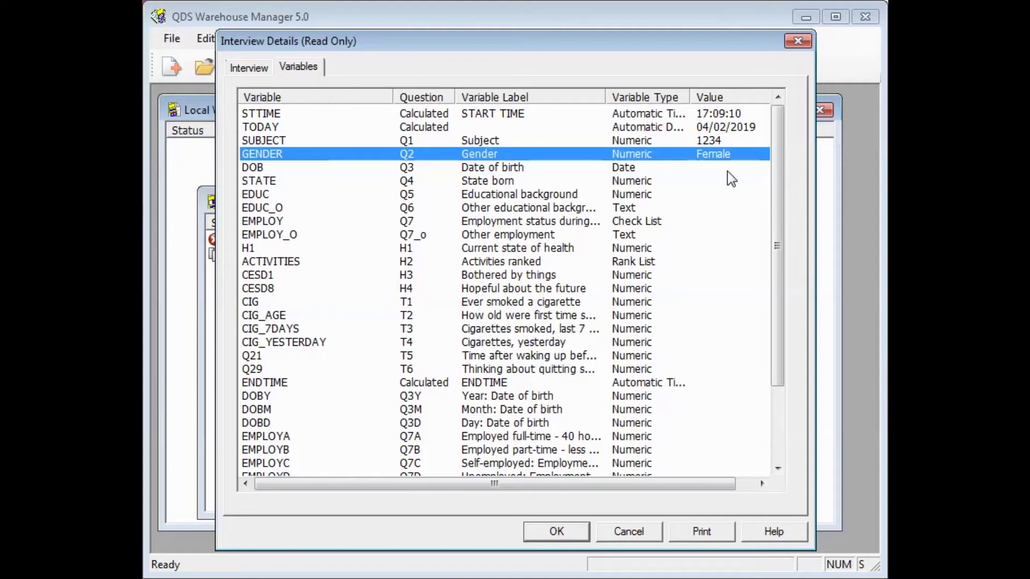
{"action": "left_click", "coordinate": [727, 172]}
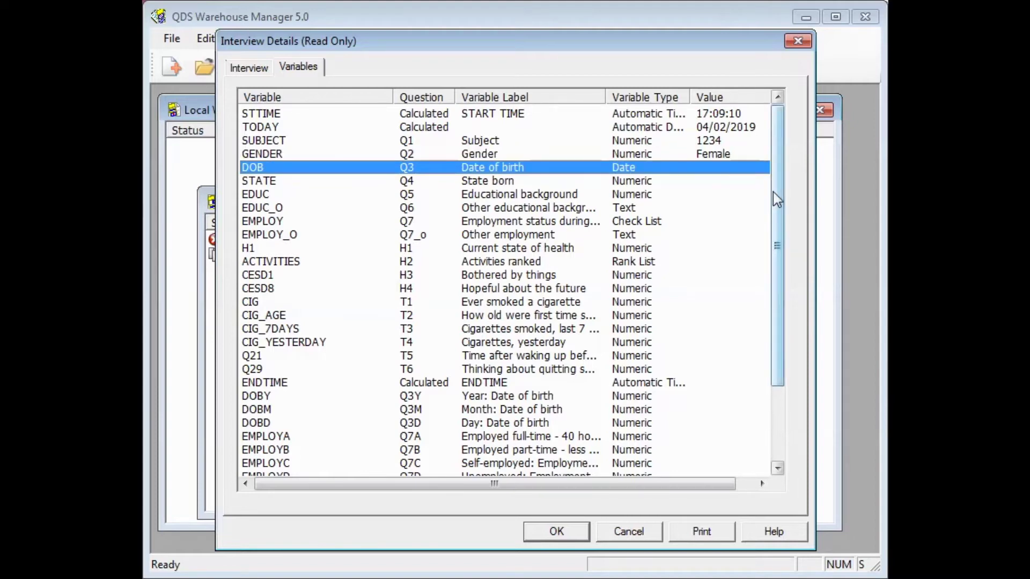
{"action": "scroll", "coordinate": [783, 230], "scroll_direction": "down", "scroll_amount": 1}
{"action": "scroll", "coordinate": [786, 287], "scroll_direction": "down", "scroll_amount": 2}
{"action": "scroll", "coordinate": [786, 287], "scroll_direction": "up", "scroll_amount": 3}
{"action": "left_click", "coordinate": [558, 531]}
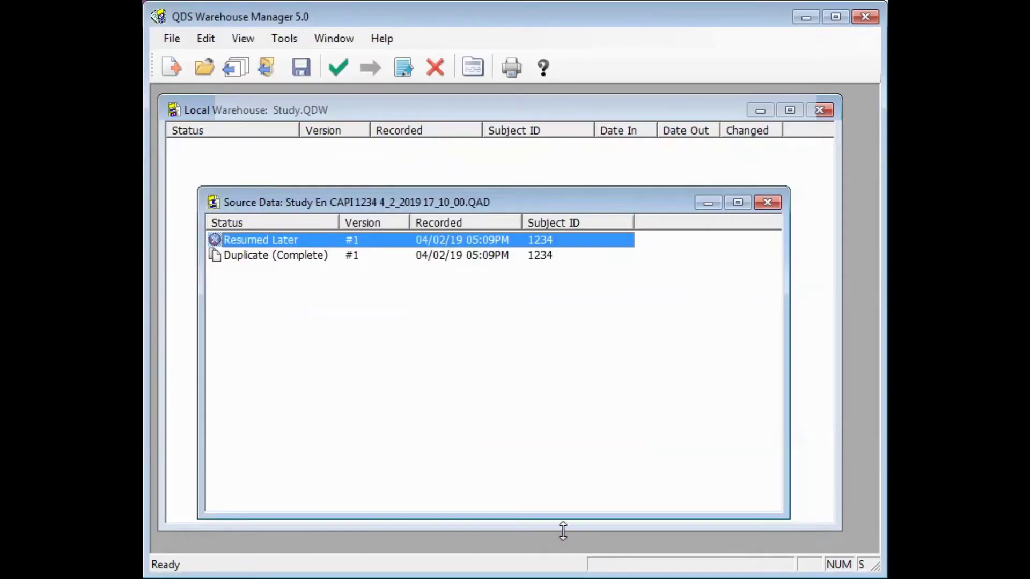
Review all variable values recorded for the Duplicate (Complete) interview and close its details.
{"action": "left_click", "coordinate": [360, 261]}
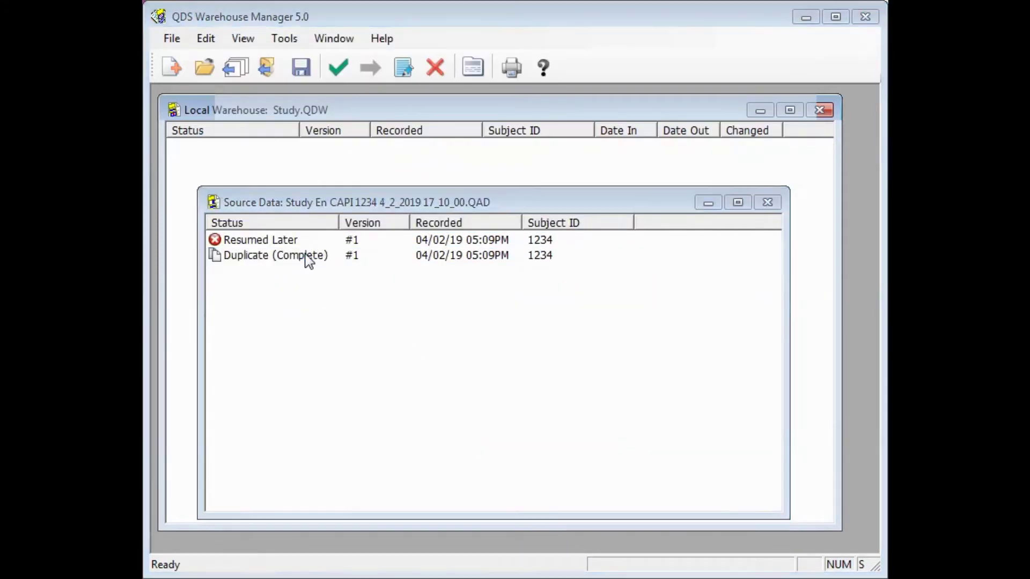
{"action": "double_click", "coordinate": [308, 261]}
{"action": "left_click", "coordinate": [298, 69]}
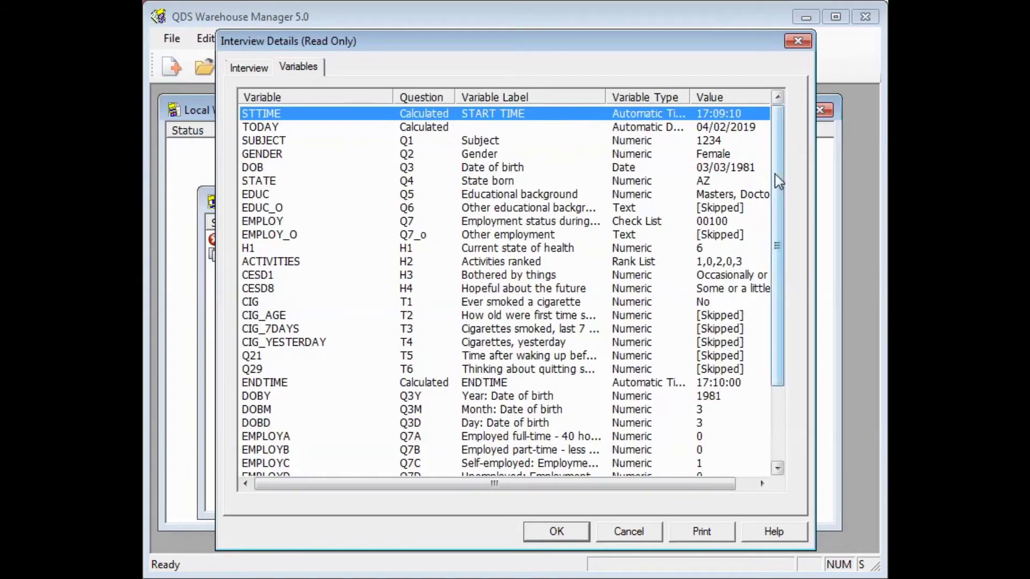
{"action": "left_click_drag", "start_coordinate": [779, 182], "coordinate": [783, 296]}
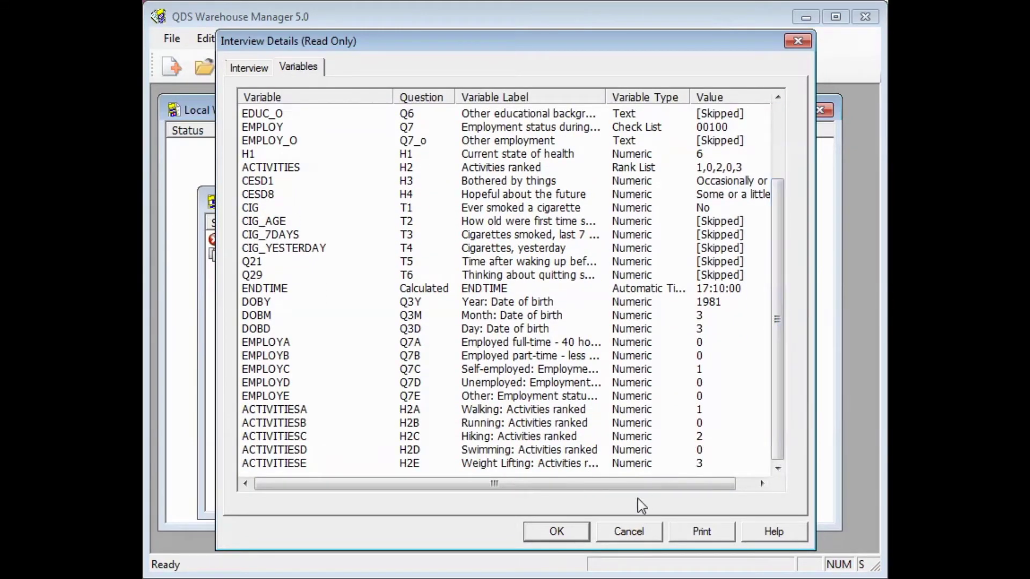
{"action": "left_click", "coordinate": [581, 533]}
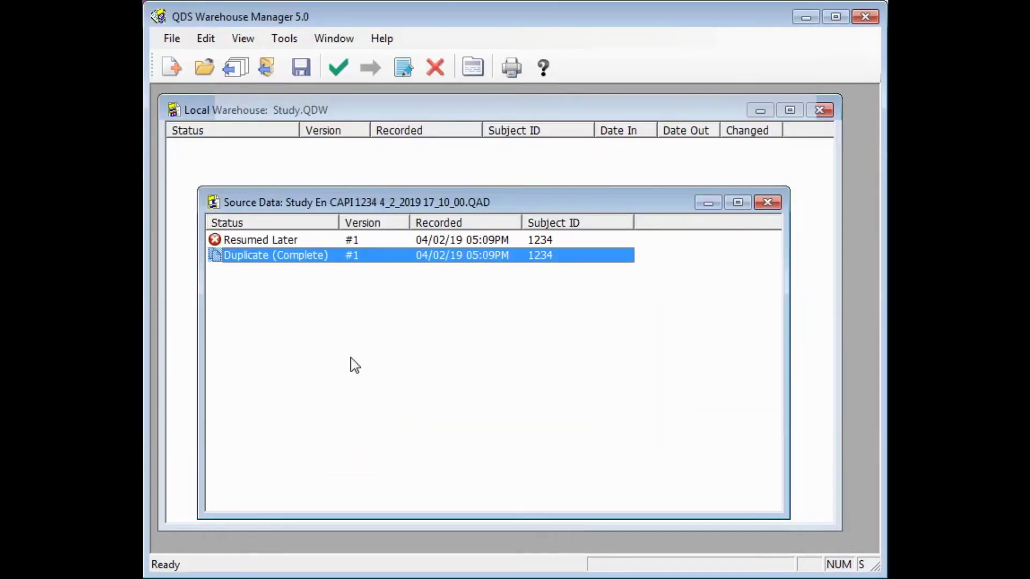
Transfer both source interviews into the local Study.QDW warehouse, declining to replace the interview that has the same ID.
{"action": "left_click", "coordinate": [274, 240], "text": "shift"}
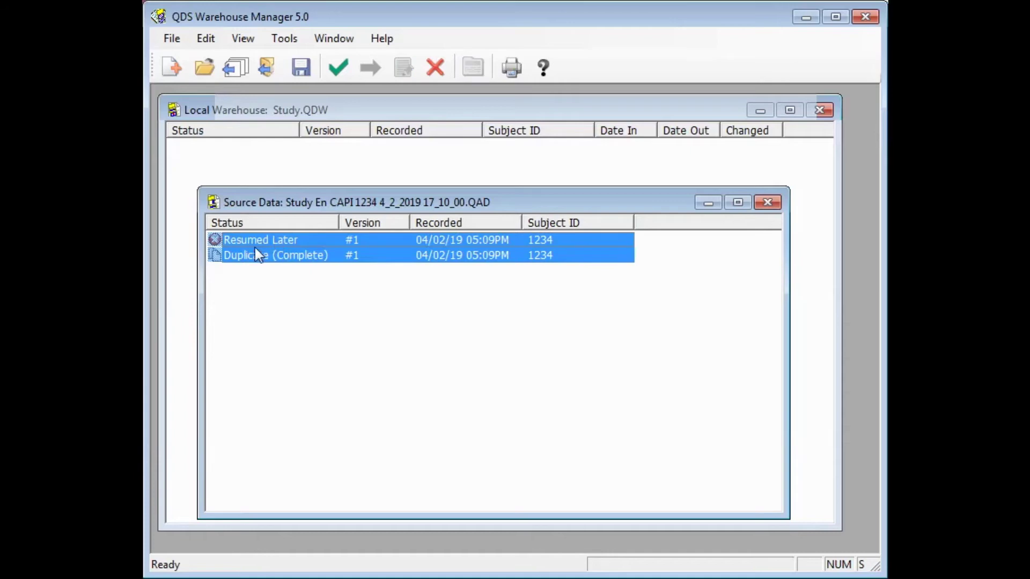
{"action": "left_click_drag", "start_coordinate": [196, 148], "coordinate": [197, 148]}
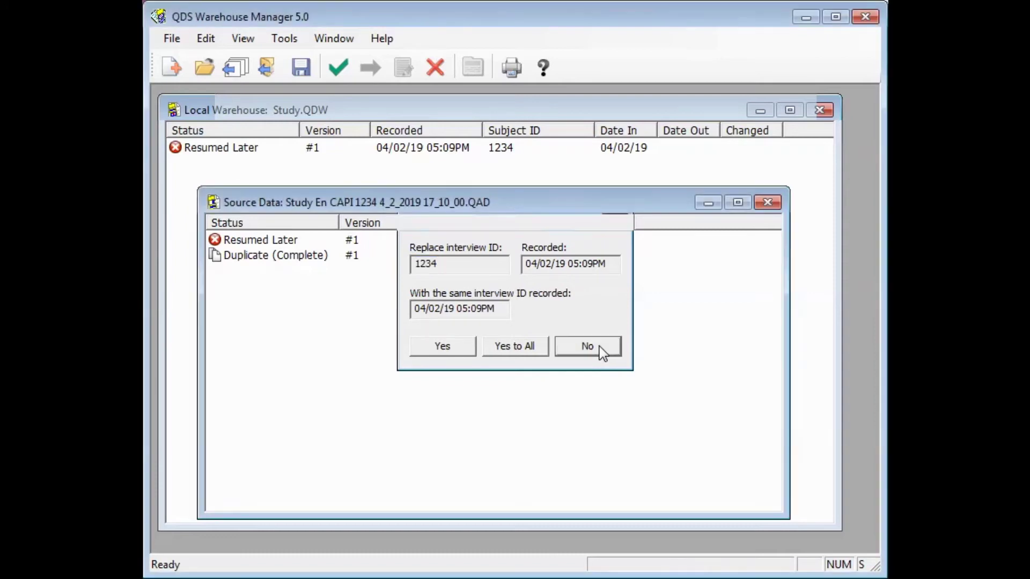
{"action": "left_click", "coordinate": [603, 354]}
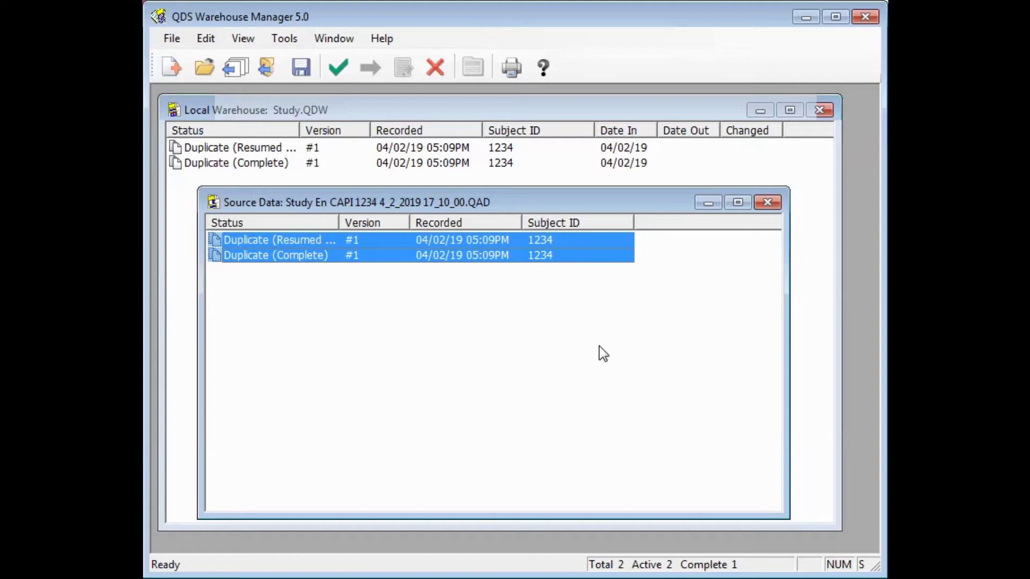
Minimize the source data window and widen the warehouse's Status column to fit the full status text.
{"action": "left_click", "coordinate": [704, 203]}
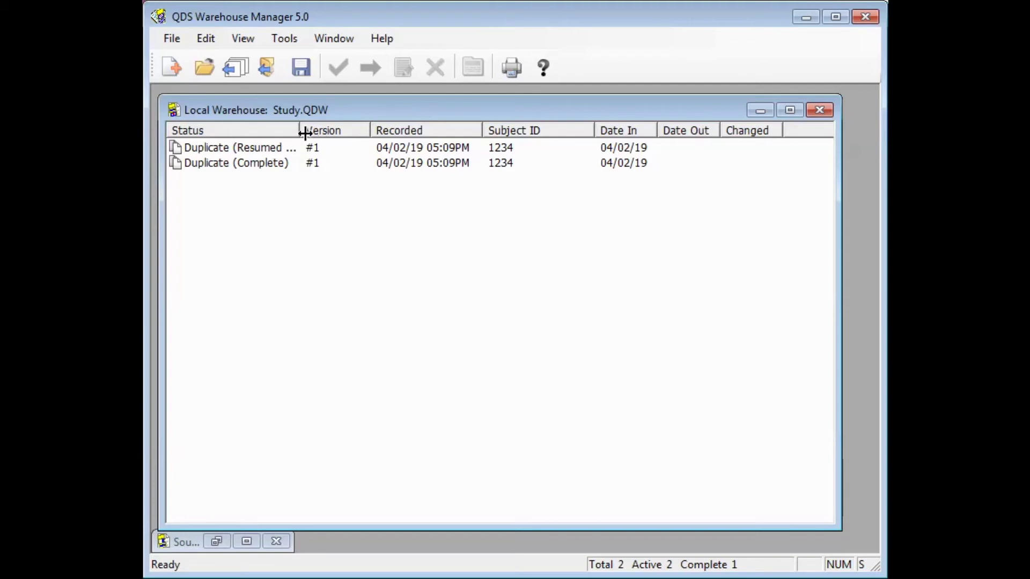
{"action": "left_click_drag", "start_coordinate": [299, 131], "coordinate": [349, 134]}
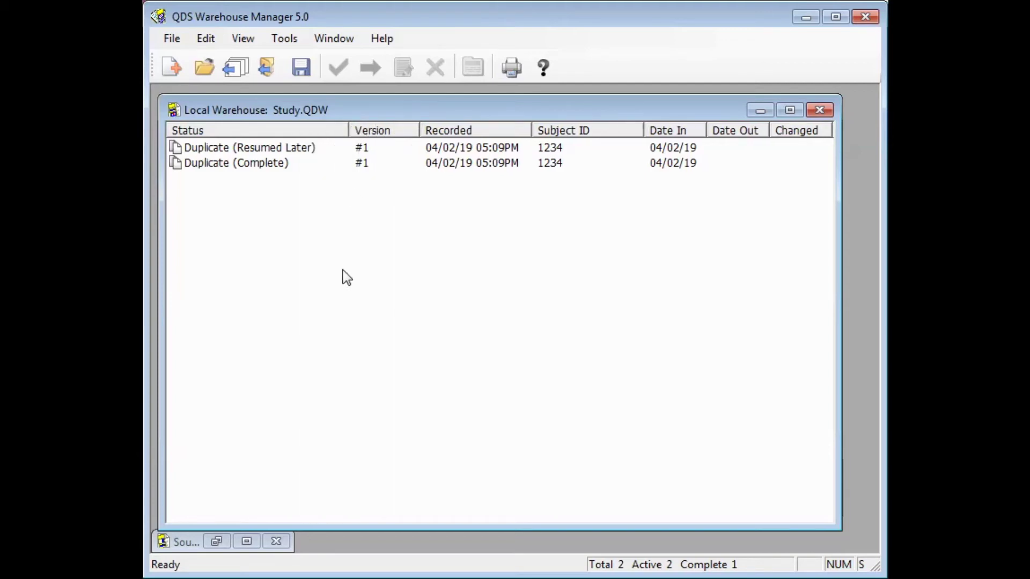
Delete the Duplicate (Resumed Later) interview from the warehouse, logging the operator's initials and the reason "Incomplete – Duplicate".
{"action": "left_click", "coordinate": [315, 149]}
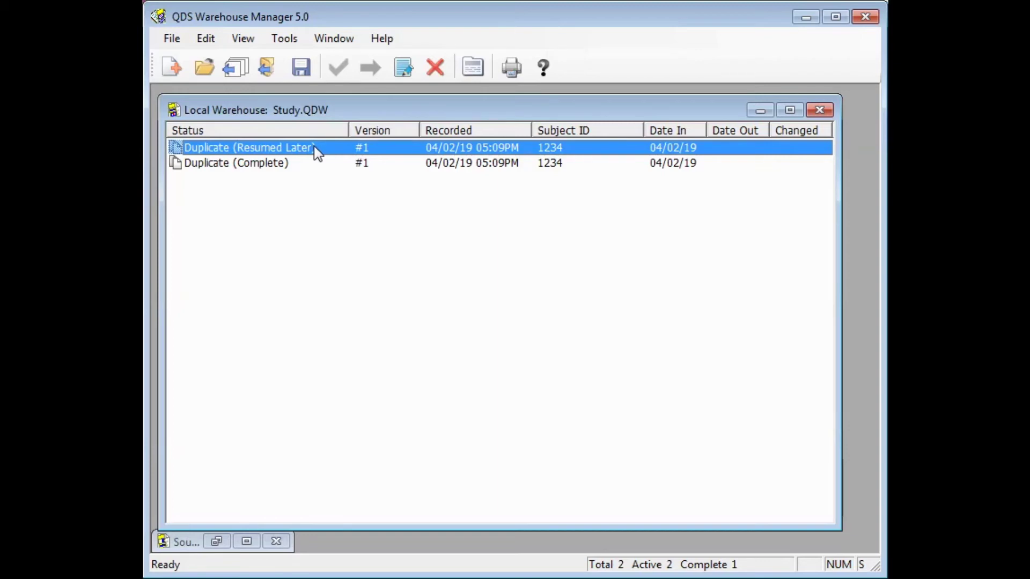
{"action": "left_click", "coordinate": [434, 75]}
{"action": "type", "text": "ls"}
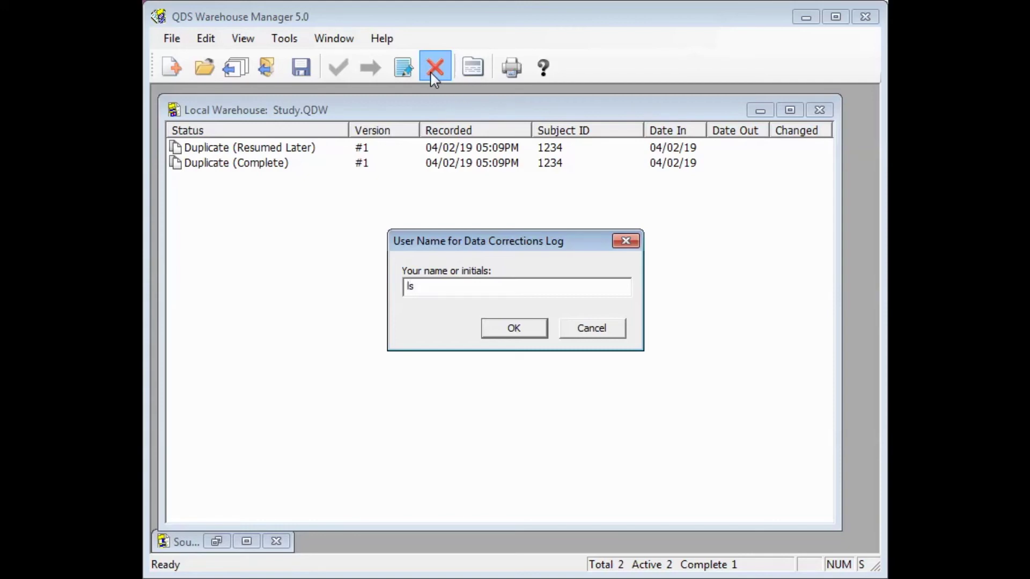
{"action": "key", "text": "Return"}
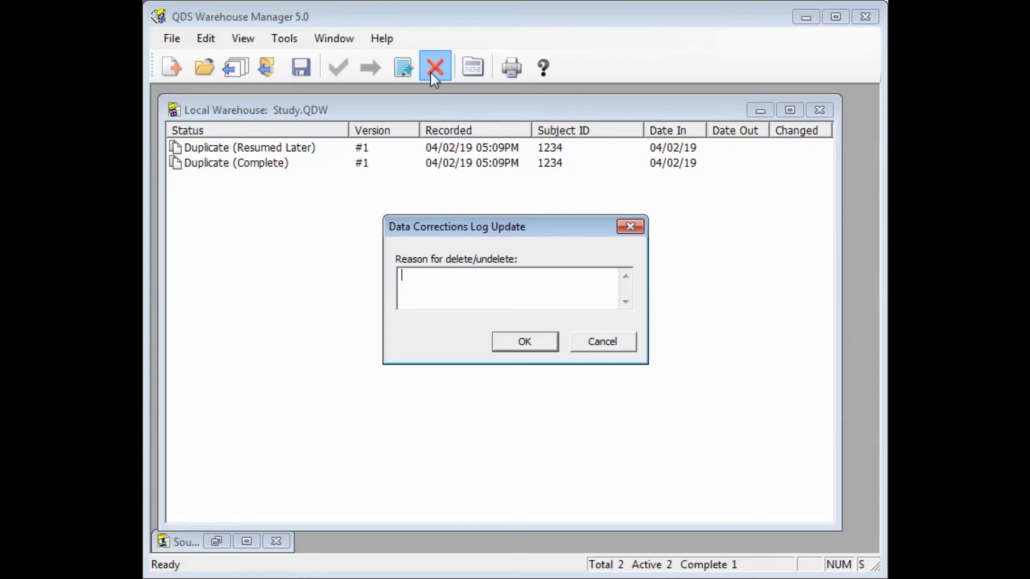
{"action": "type", "text": "Incomplete – Duplicate"}
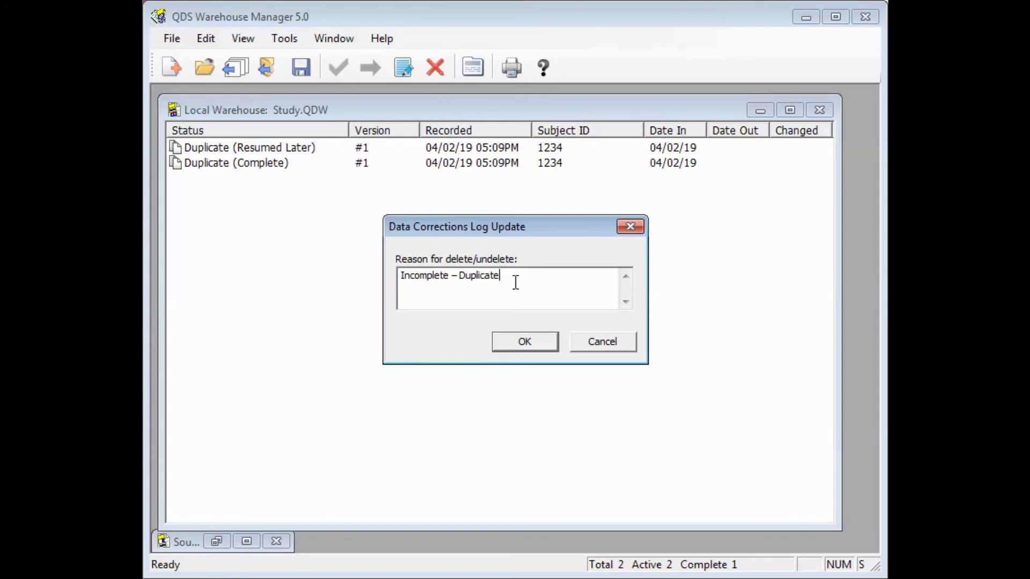
{"action": "left_click", "coordinate": [534, 345]}
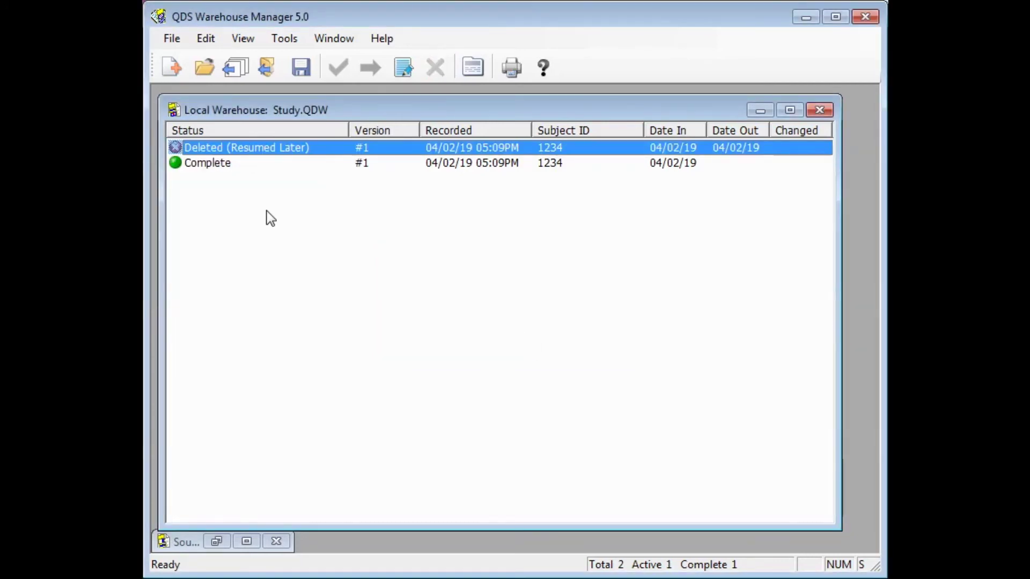
{"action": "key", "text": "Down"}
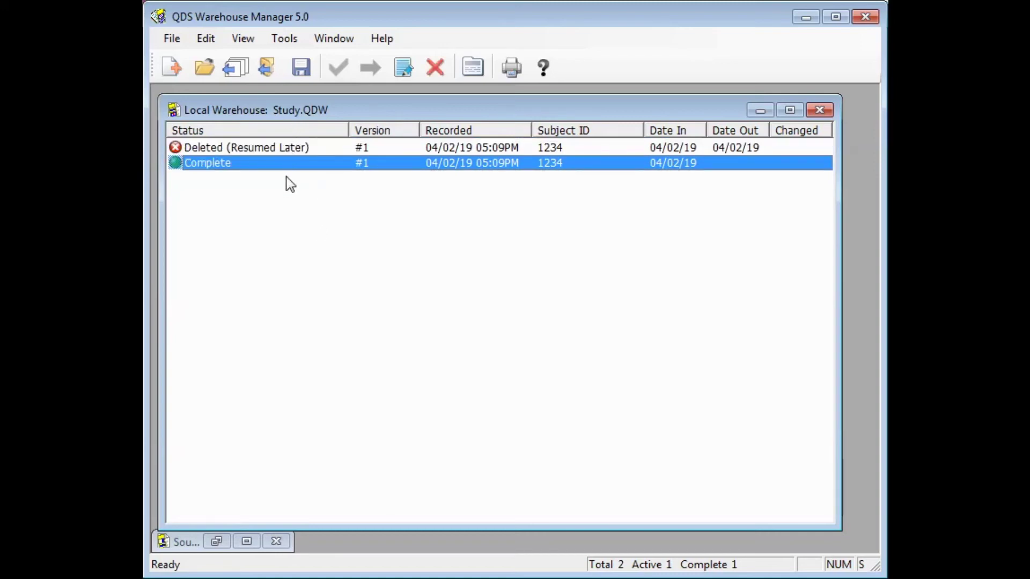
{"action": "key", "text": "Up"}
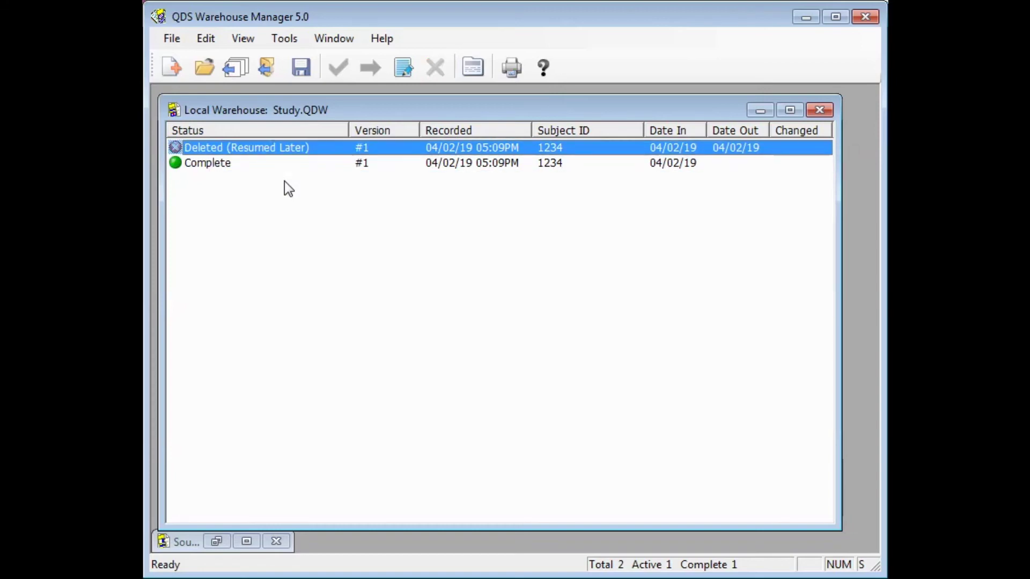
Open the source data file Study En CAPI 1122 4_2_2019 9_53_57.QAD and view the variable values of its incomplete interview.
{"action": "key", "text": "Return"}
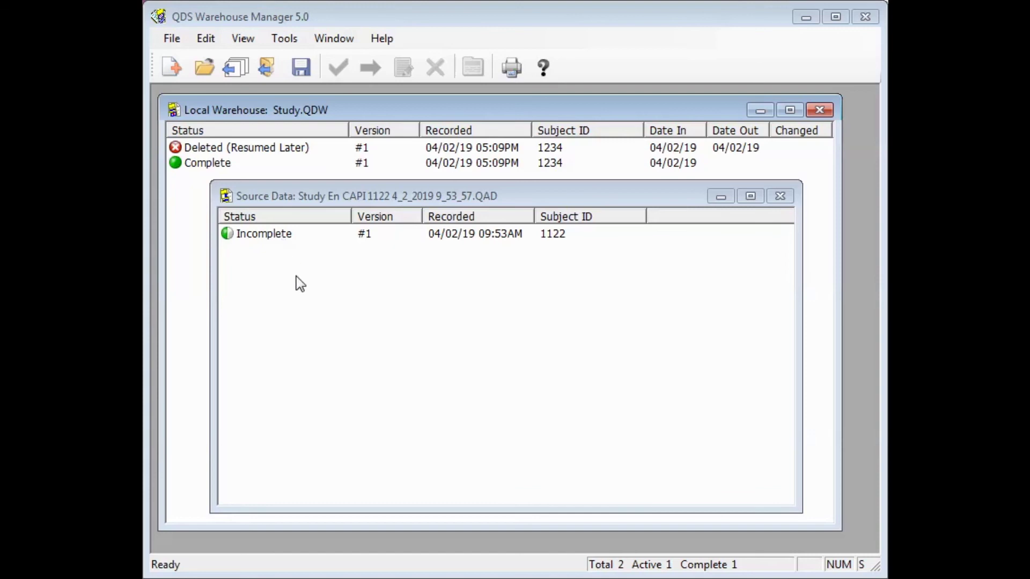
{"action": "double_click", "coordinate": [285, 236]}
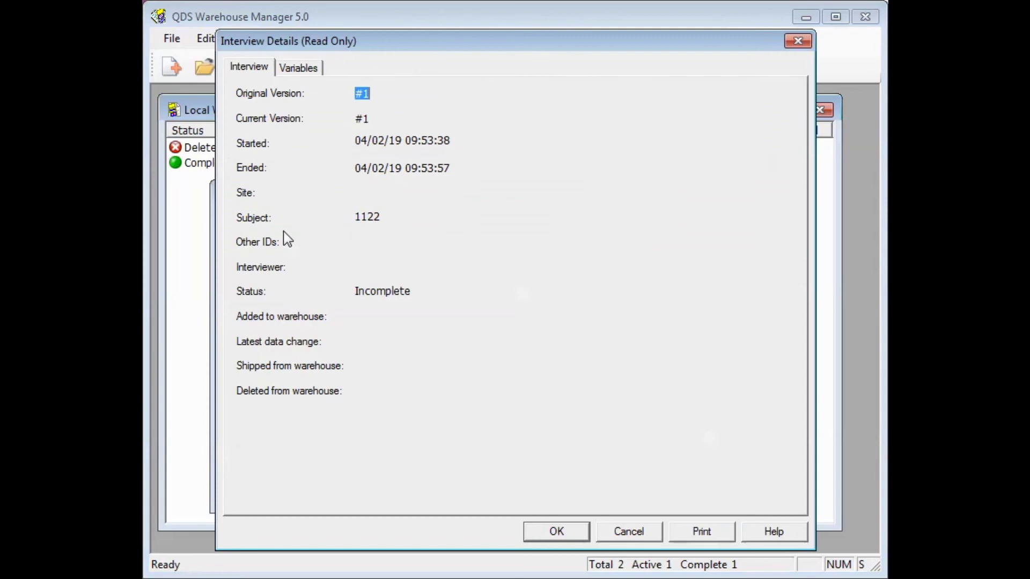
{"action": "left_click", "coordinate": [301, 68]}
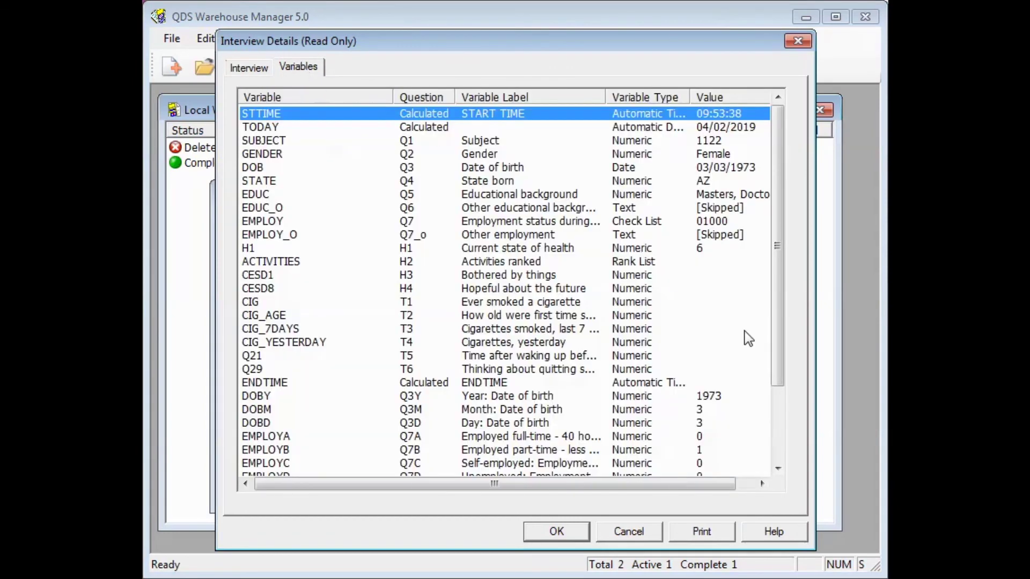